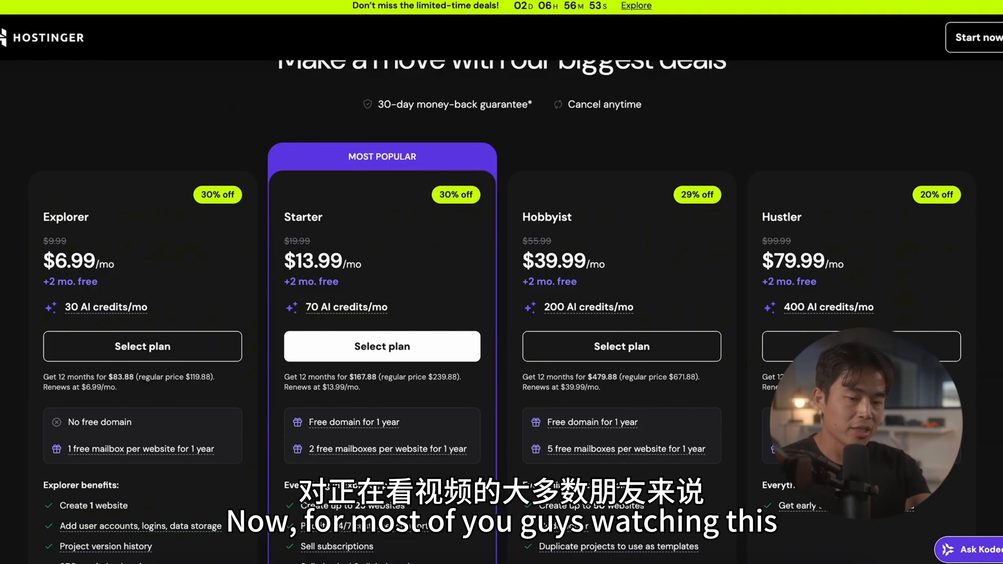
Step: Compare the Hostinger Horizons pricing plans and select the Starter plan
scroll(502, 309, down, 1)
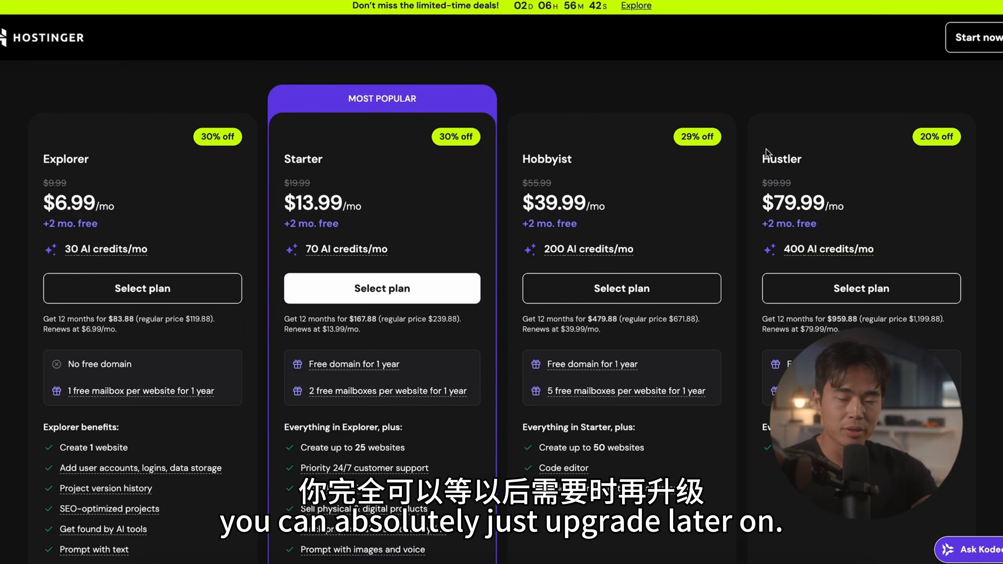
scroll(595, 94, down, 1)
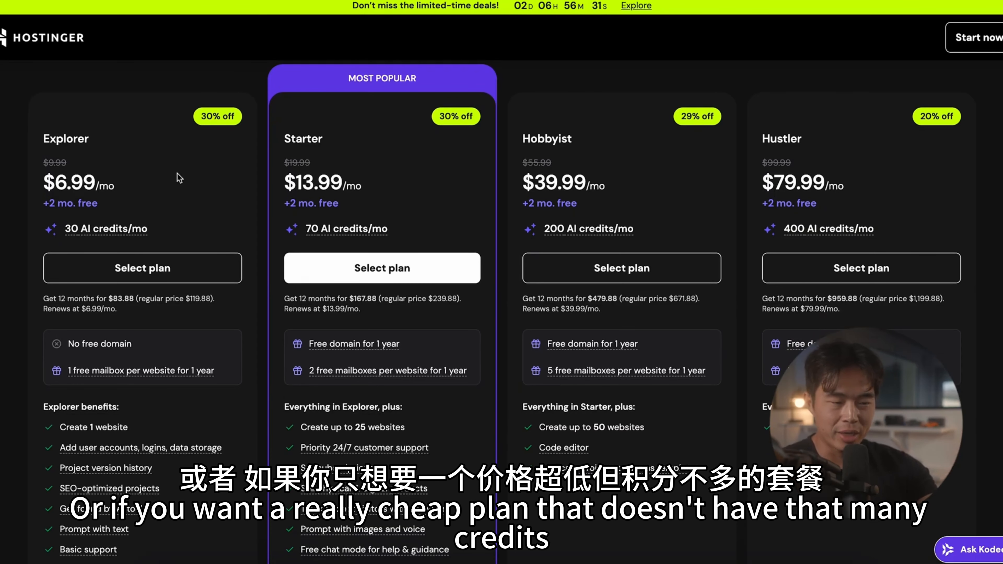
scroll(214, 346, down, 1)
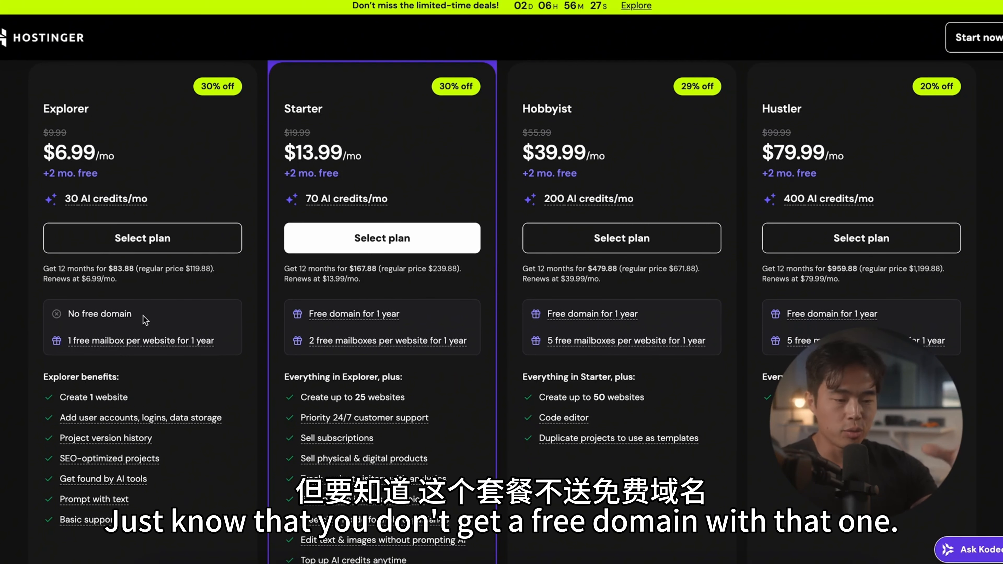
scroll(185, 357, down, 1)
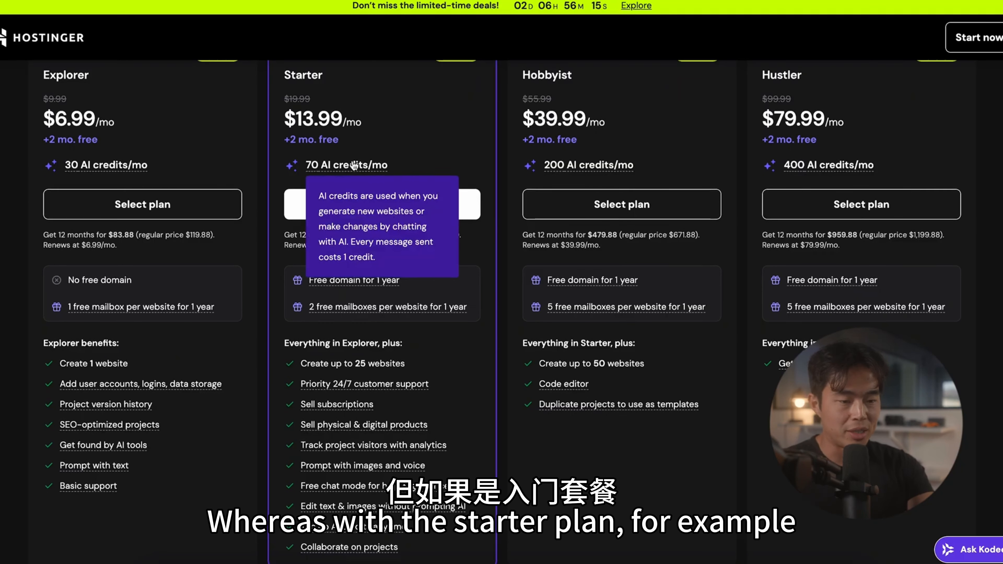
scroll(366, 143, up, 1)
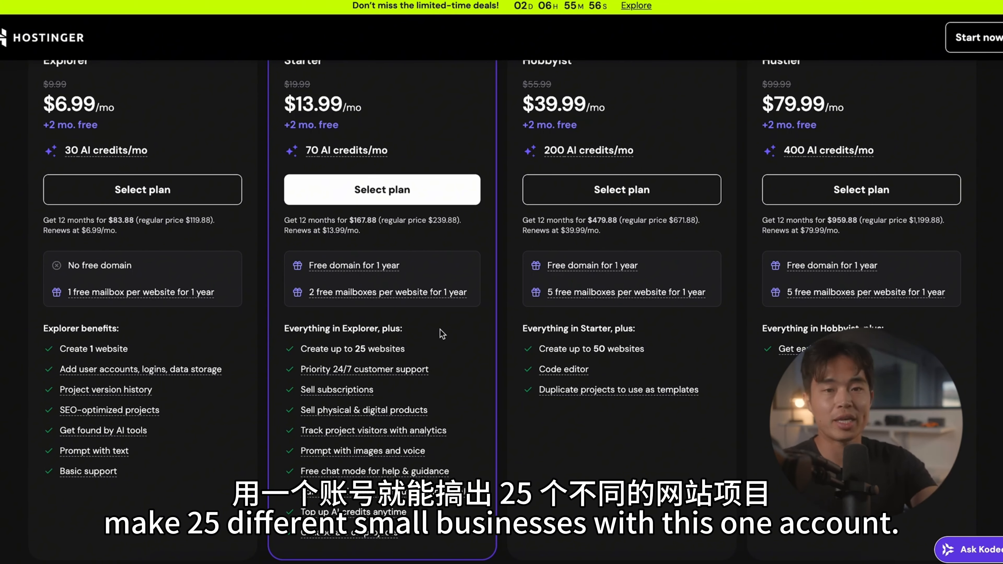
click(320, 269)
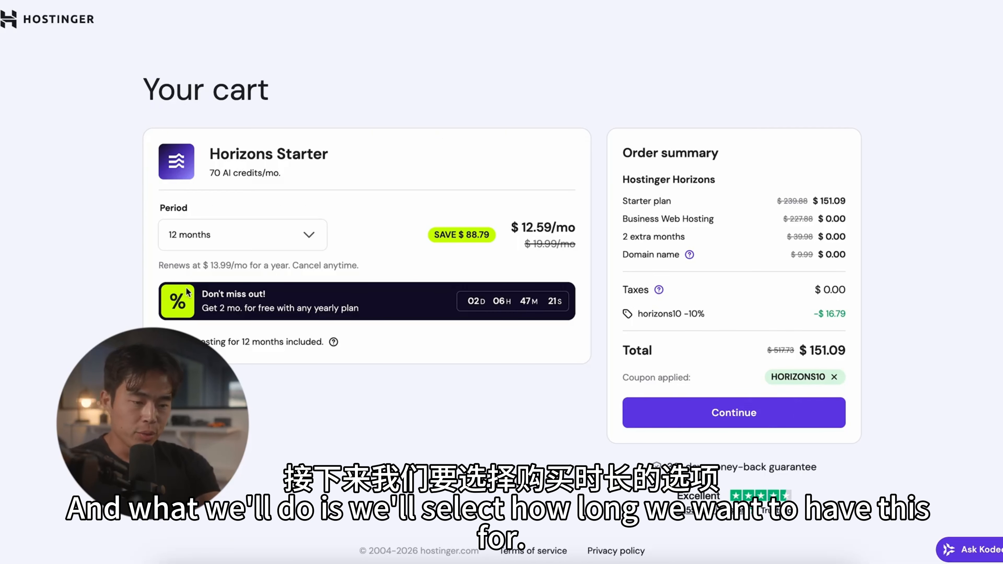
Step: Try the 1 month period for the Horizons Starter plan and set it back to 12 months
click(280, 235)
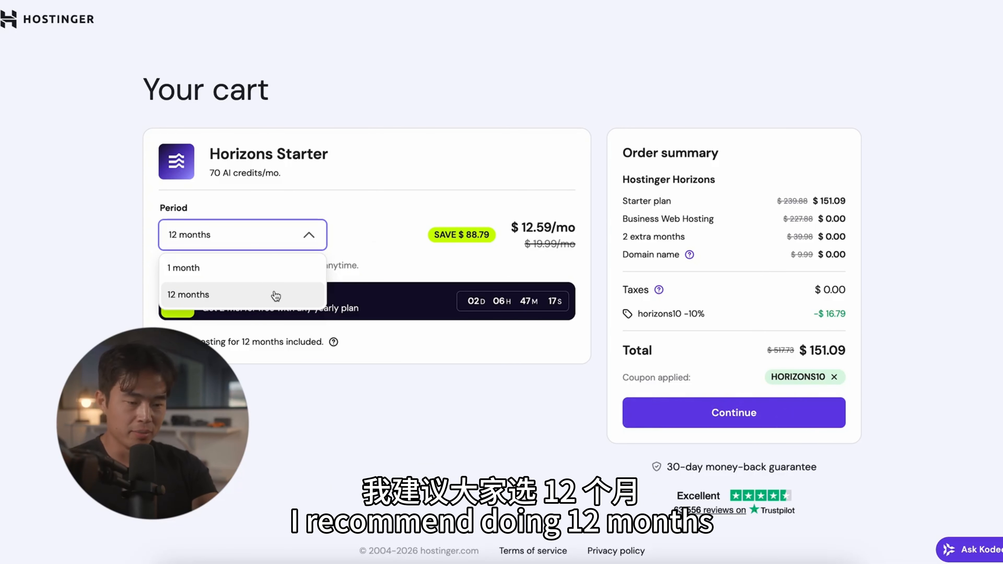
click(258, 276)
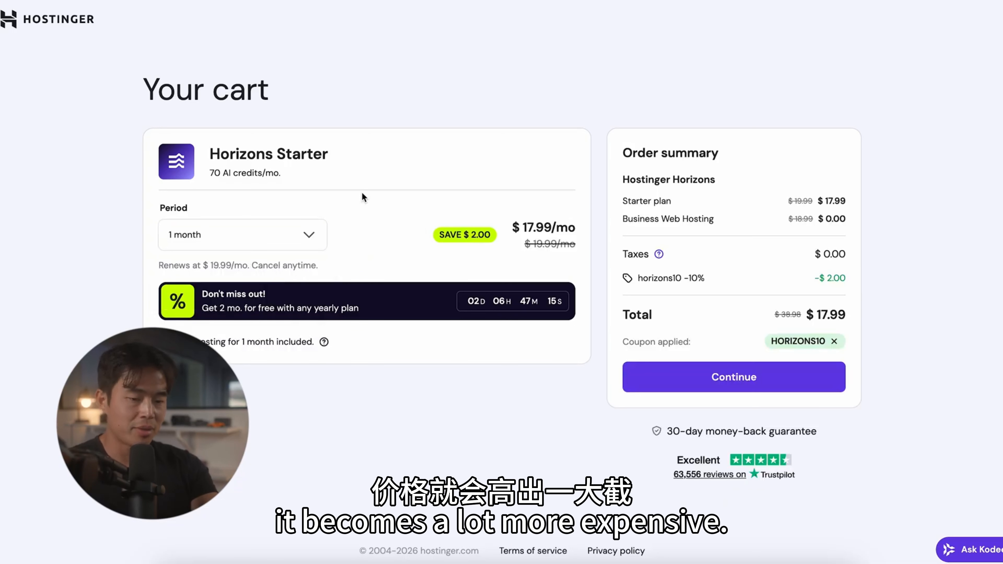
click(309, 239)
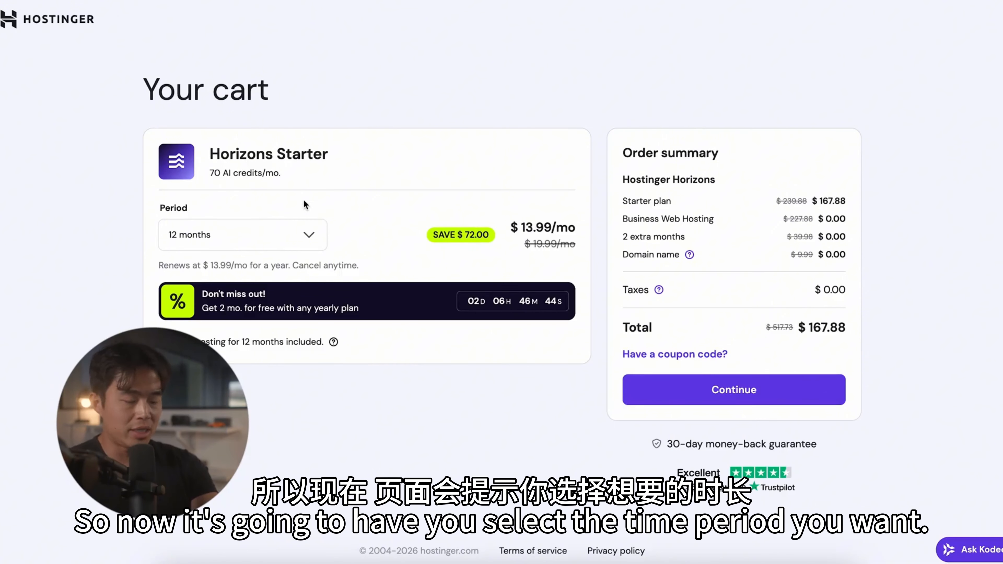
click(283, 238)
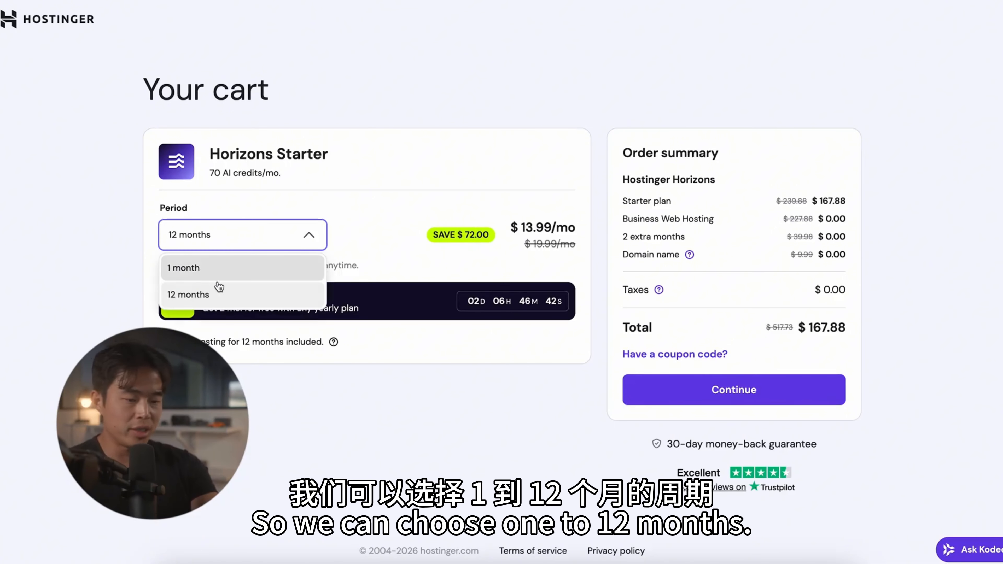
click(379, 126)
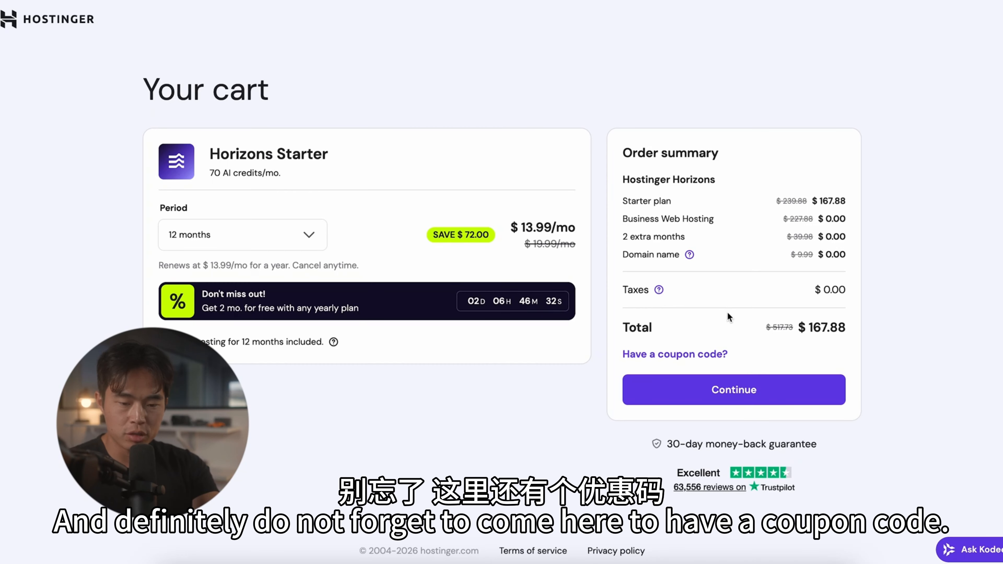
Step: Apply the discount coupon code to the Horizons Starter order and continue from the cart
click(667, 354)
text(CHARLIECHANG)
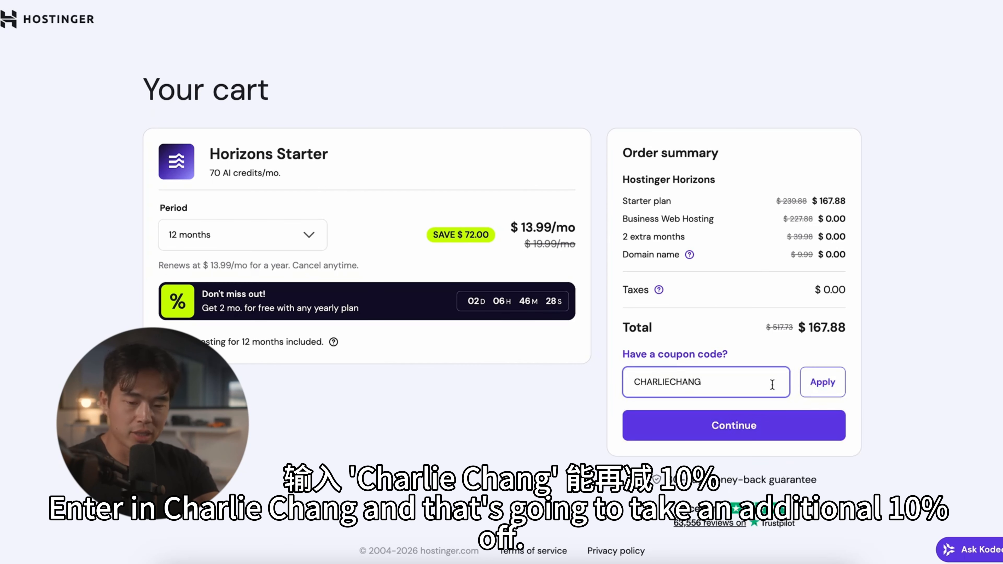
click(825, 380)
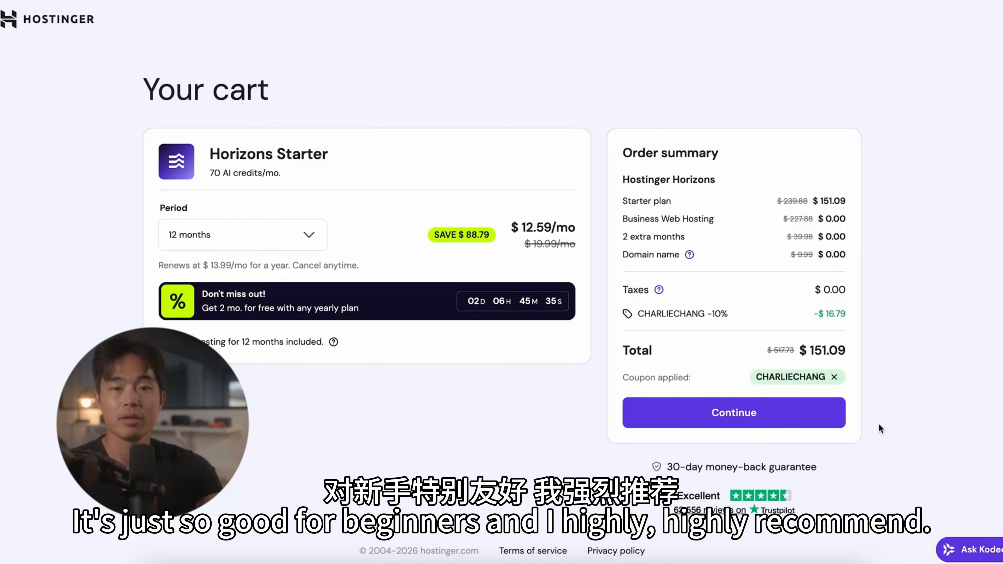
click(753, 420)
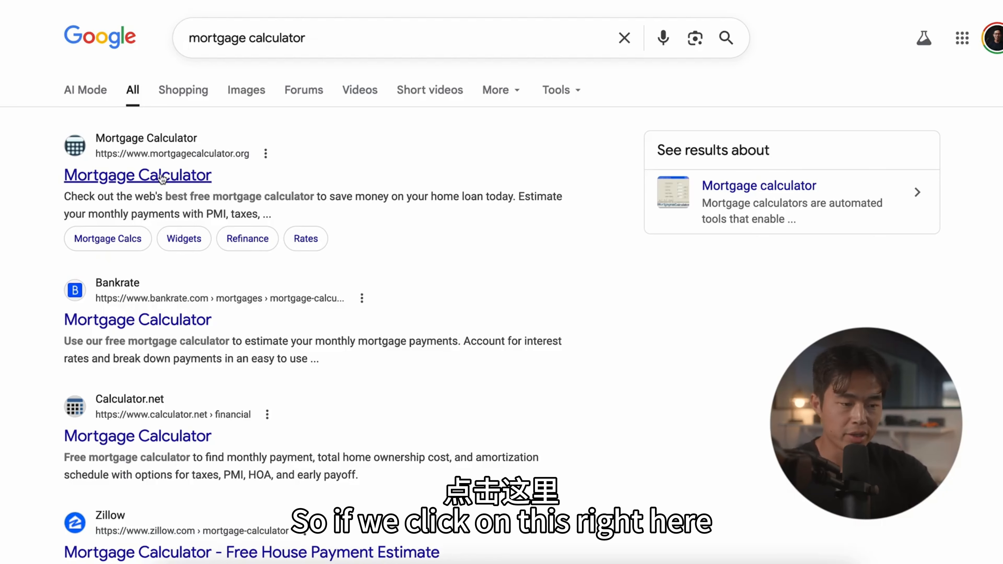
Step: Examine the mortgage calculators on mortgagecalculator.org and Calculator.net, including their input fields, payment summaries and ads
click(138, 175)
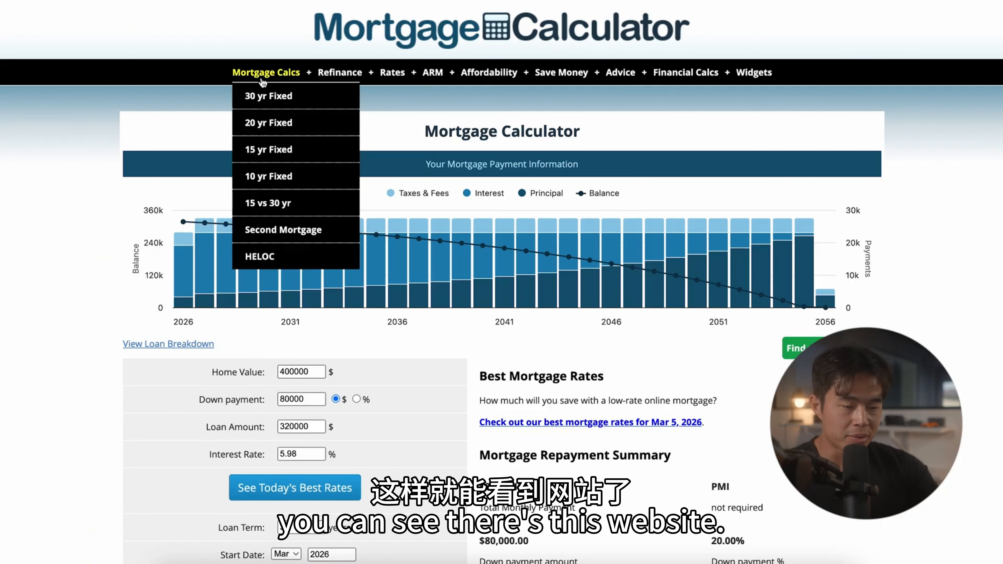
scroll(81, 129, down, 3)
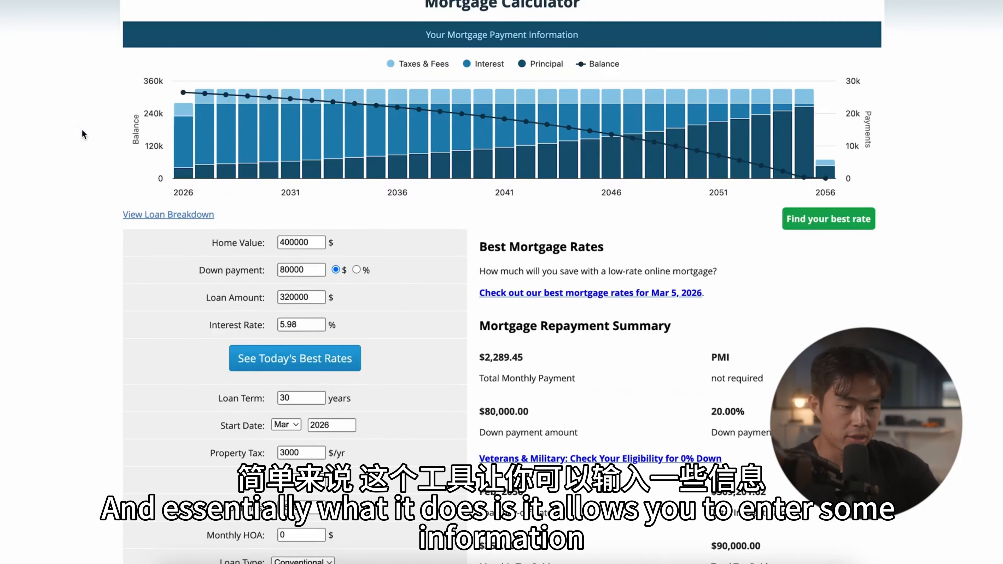
scroll(67, 319, down, 2)
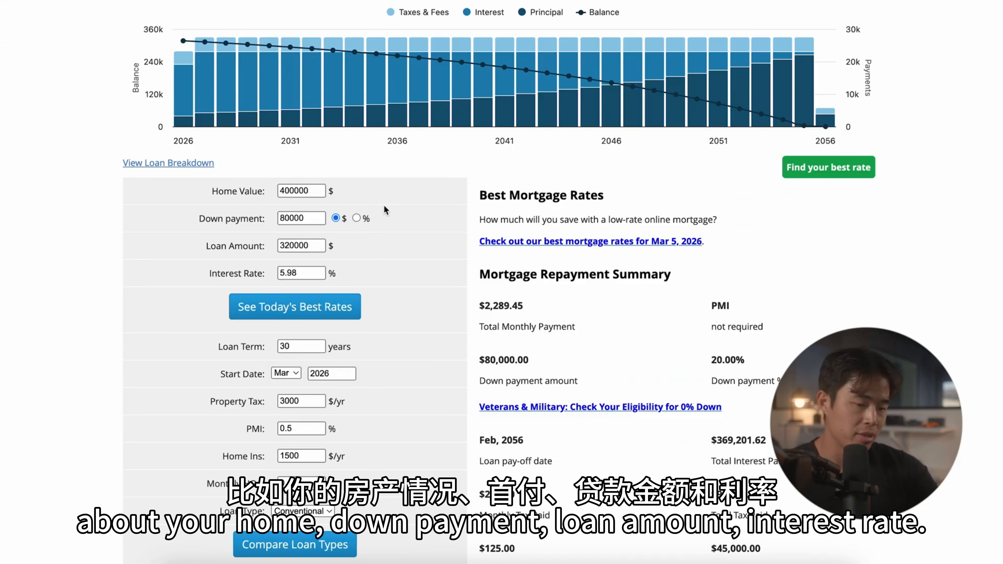
scroll(149, 338, down, 1)
scroll(149, 338, up, 1)
scroll(681, 440, down, 4)
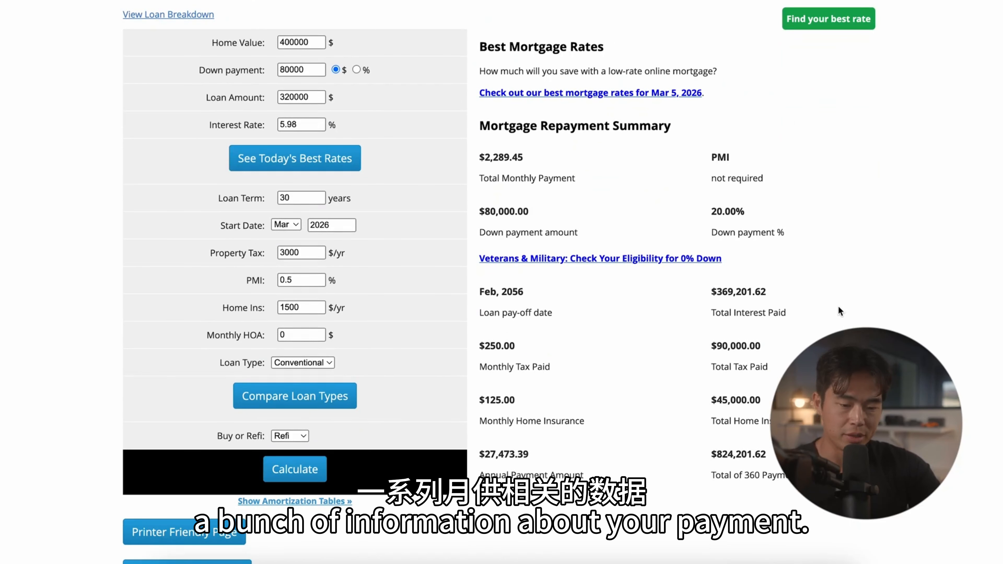
scroll(597, 265, up, 5)
scroll(597, 265, down, 9)
scroll(502, 277, down, 15)
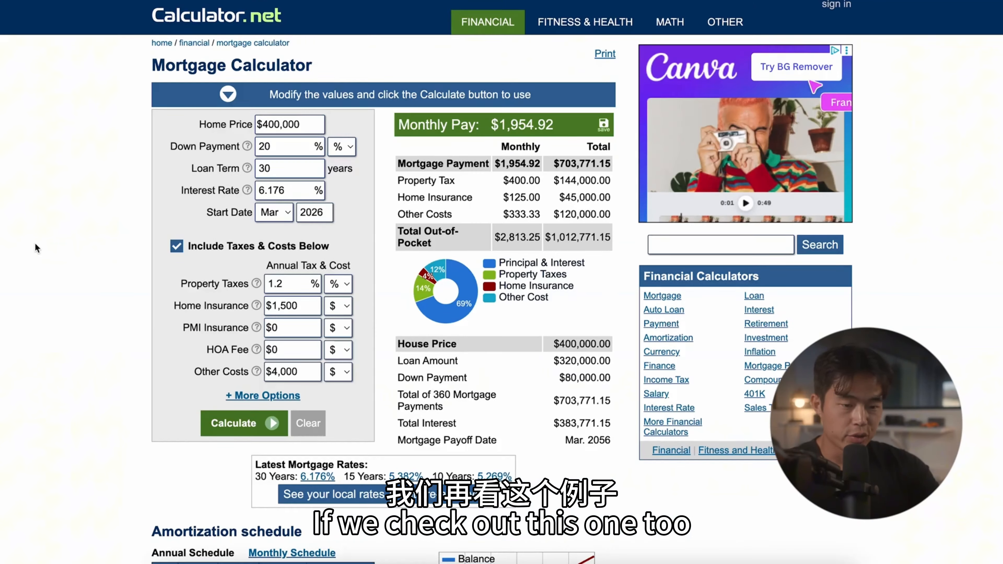
scroll(35, 243, down, 1)
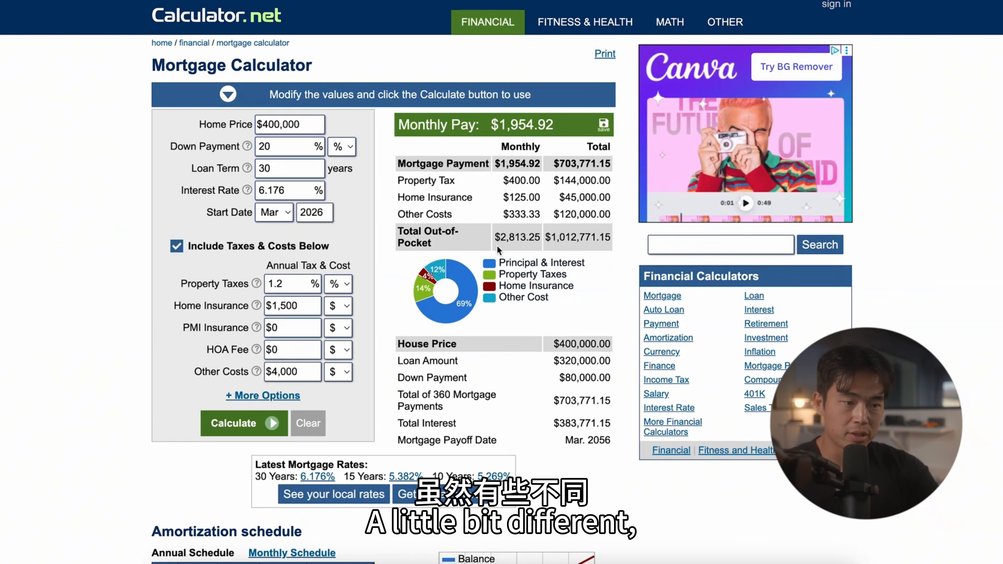
scroll(806, 233, down, 10)
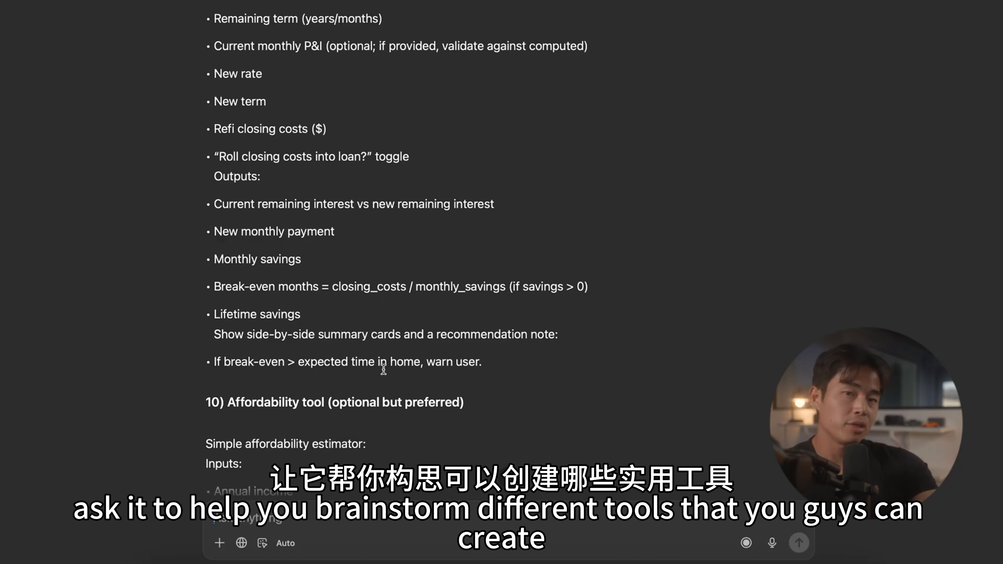
Step: Review the generated mortgage calculator app prompt in the chat and copy its full text
scroll(383, 369, down, 3)
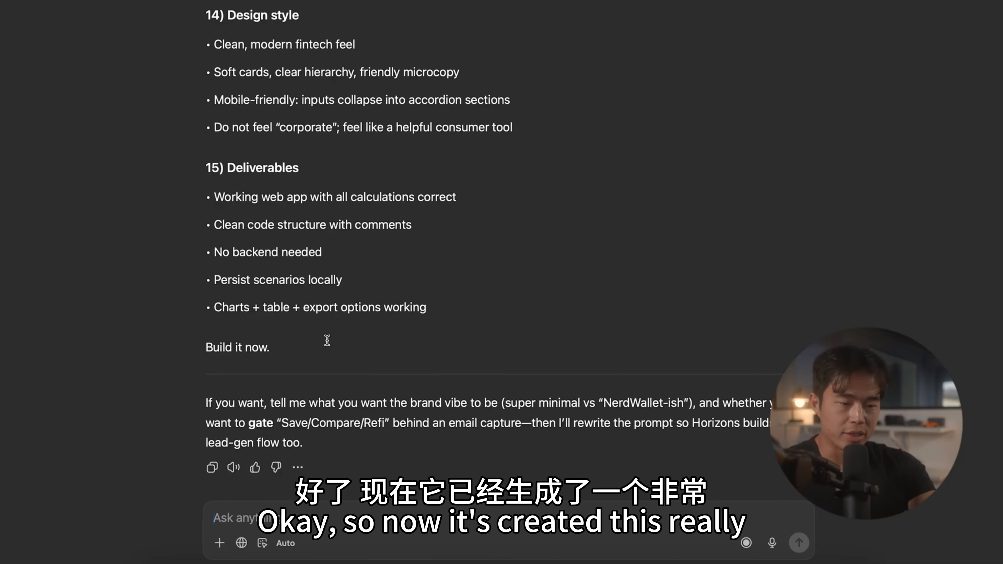
scroll(328, 341, up, 15)
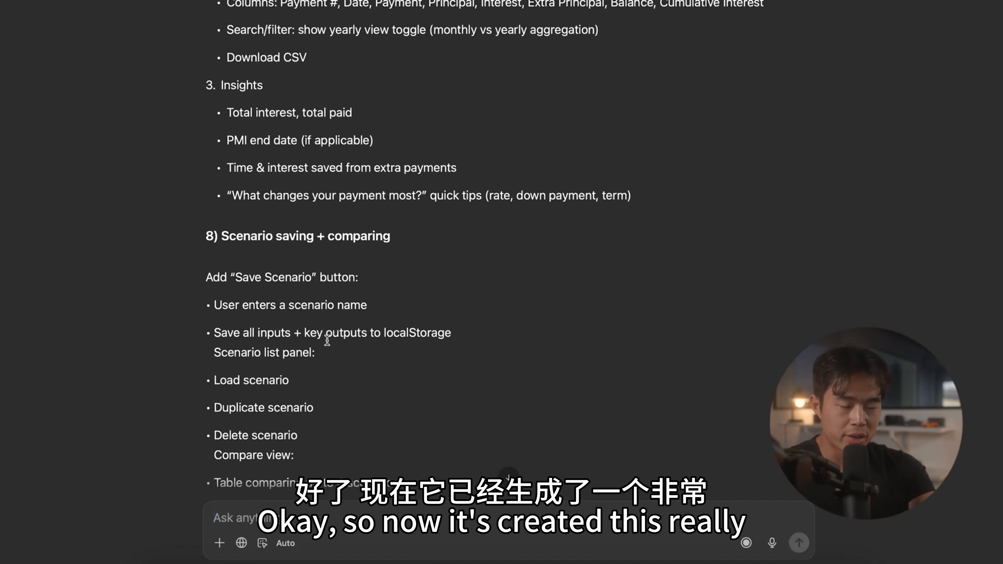
scroll(327, 341, up, 20)
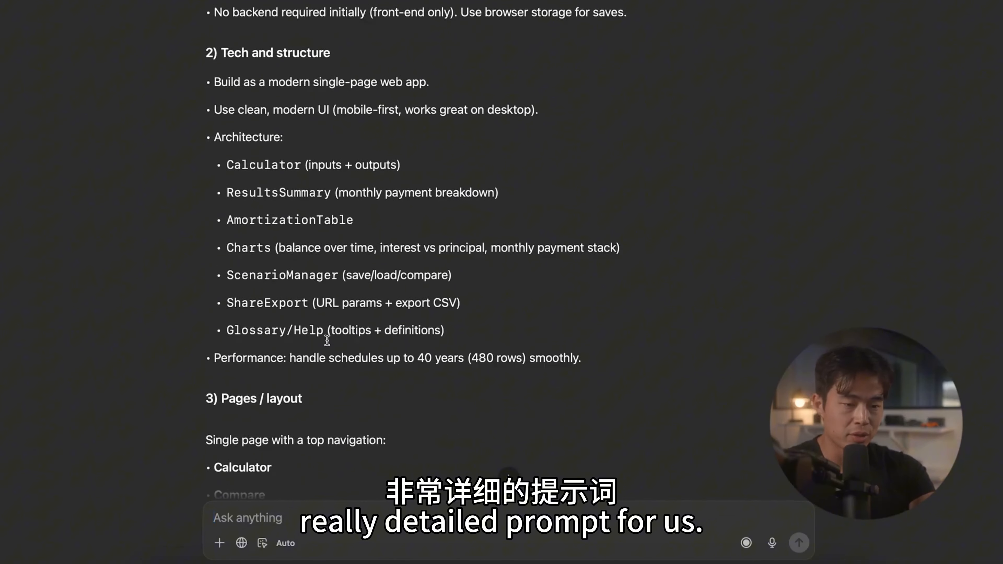
drag(205, 201, 272, 480)
scroll(271, 480, down, 20)
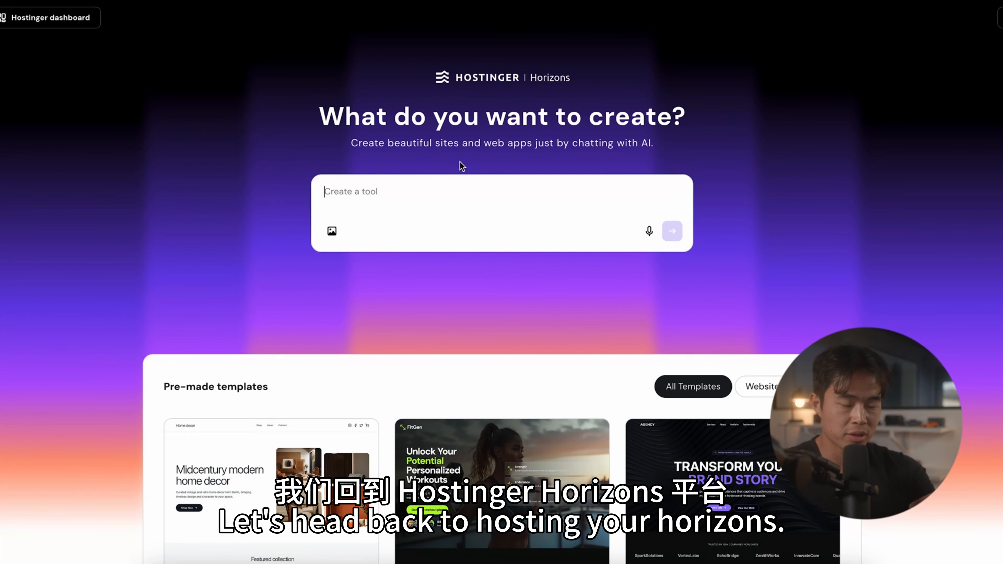
Step: Switch to Hostinger Horizons, paste the mortgage calculator prompt as the creation request and submit it
click(395, 188)
key(ctrl+v)
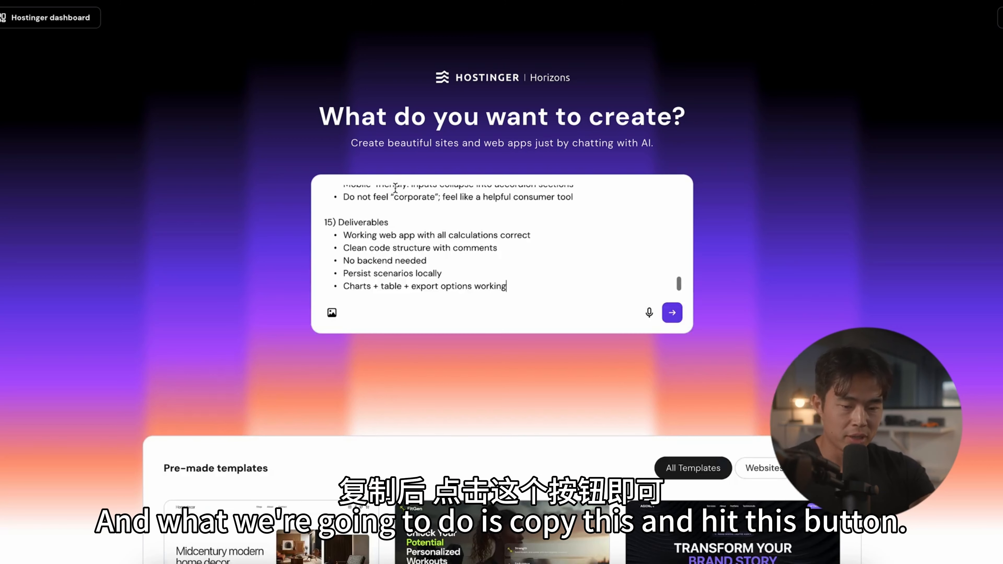
click(672, 313)
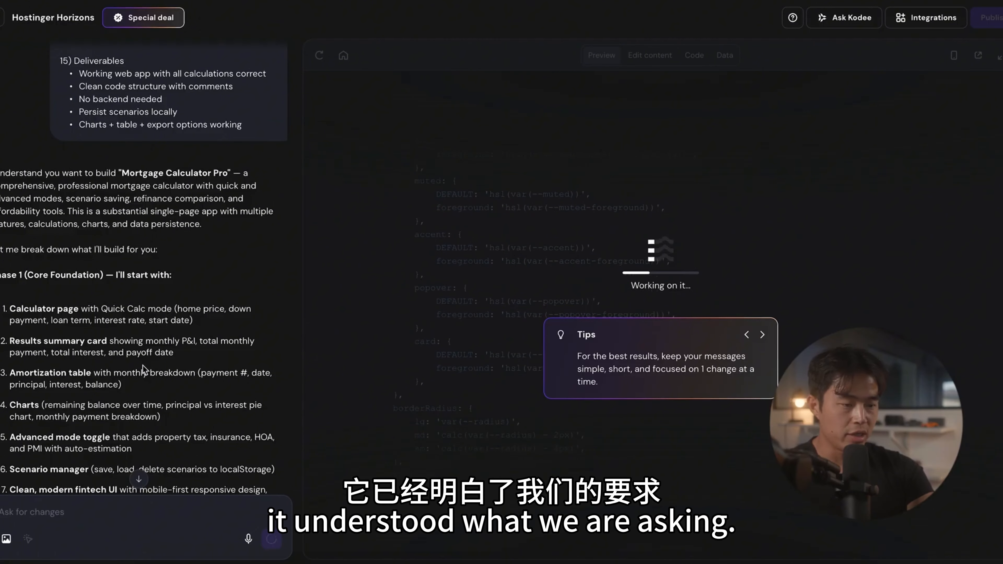
Step: Examine the AI's build summary and the desktop preview of the MortgagePro home page, including its feature sections
scroll(189, 213, down, 1)
scroll(189, 213, down, 6)
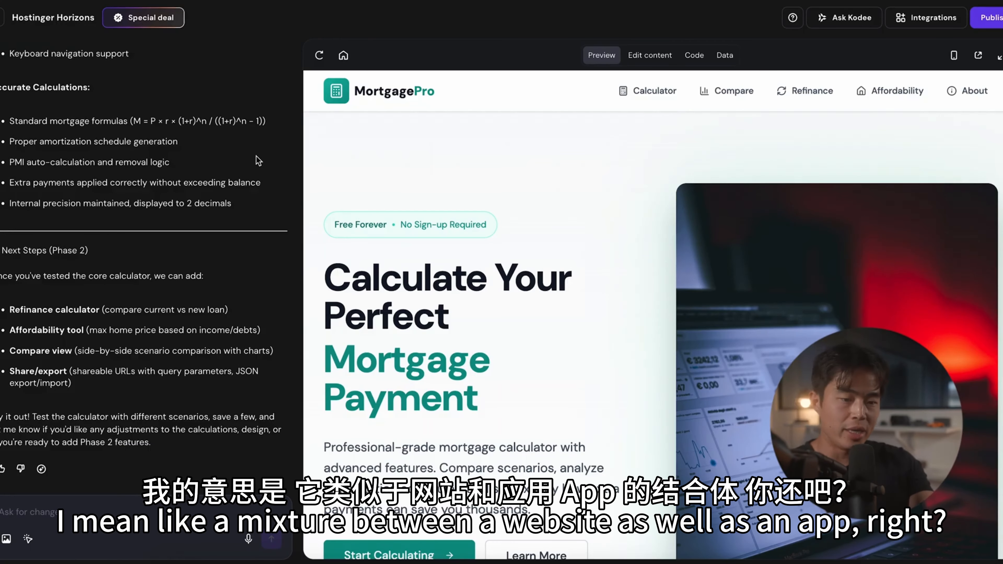
scroll(573, 189, down, 2)
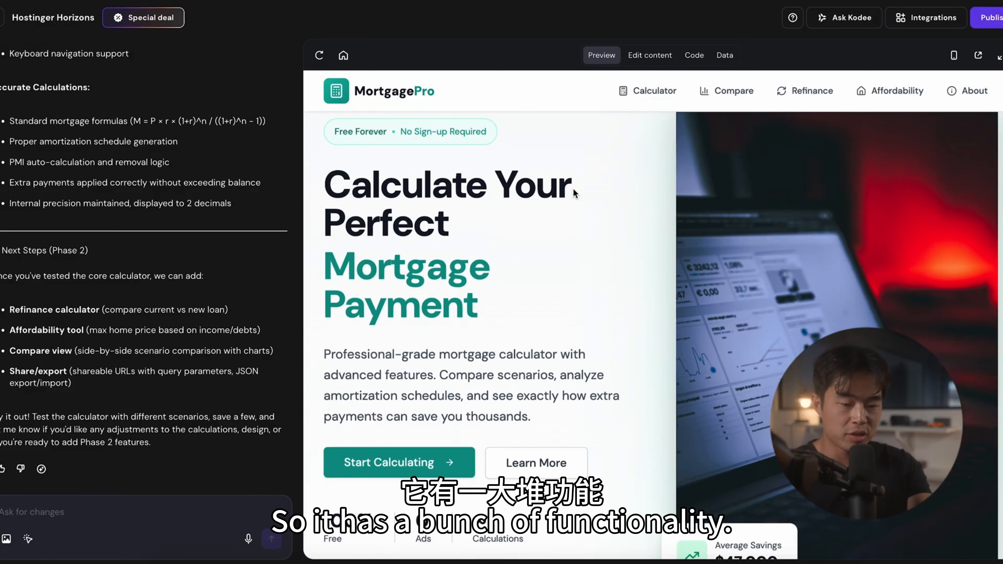
scroll(573, 189, down, 10)
scroll(573, 189, up, 12)
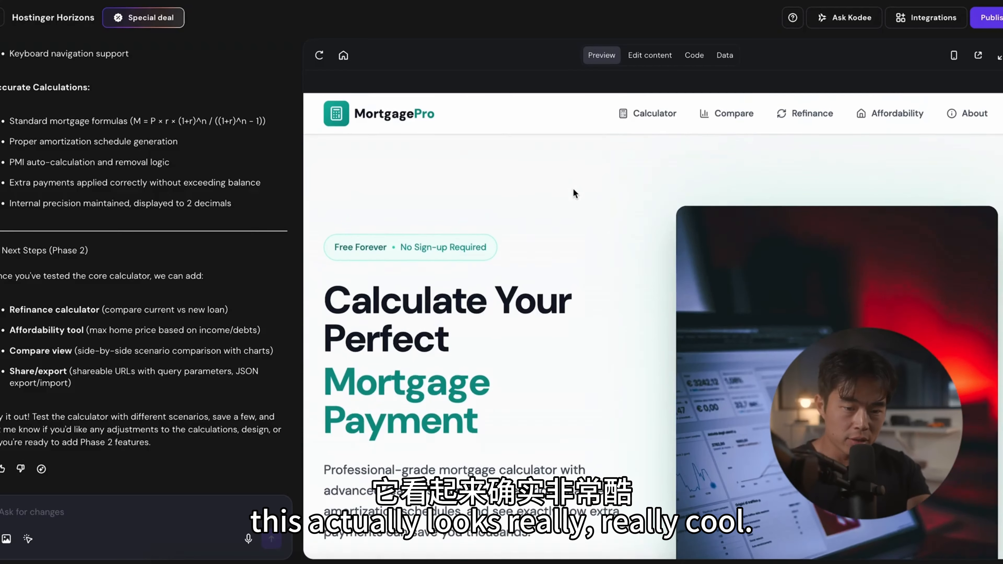
scroll(573, 189, down, 8)
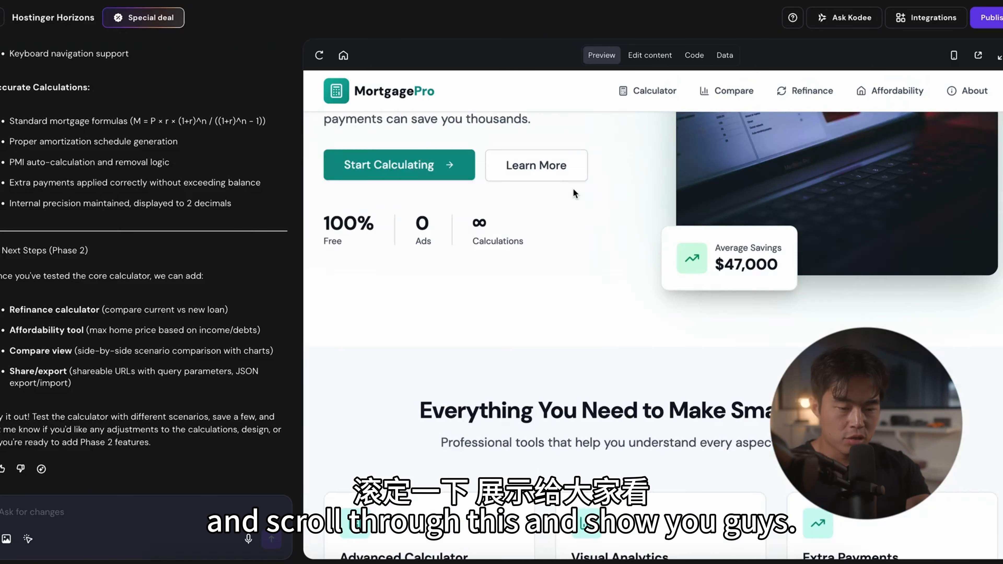
scroll(573, 189, down, 10)
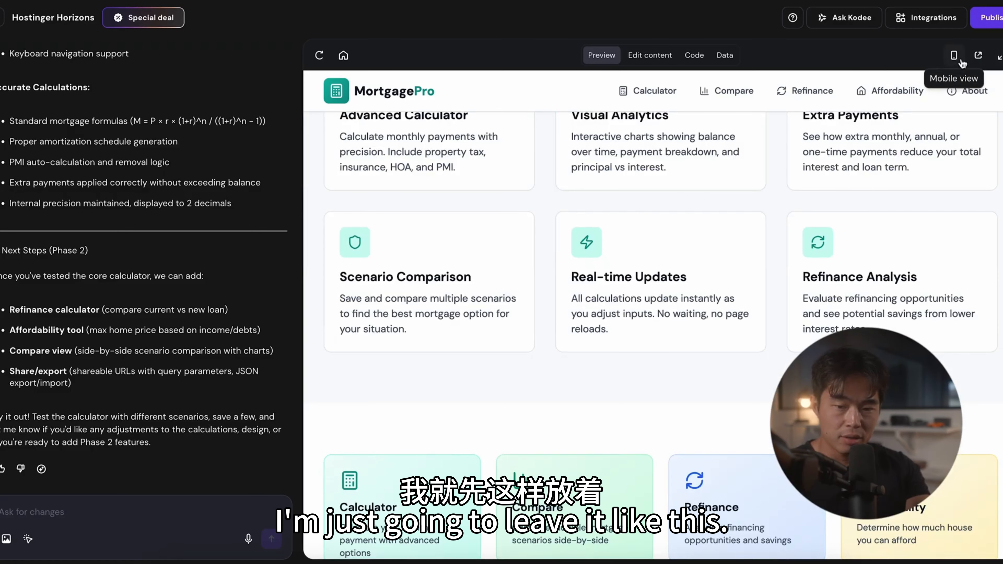
scroll(573, 283, up, 3)
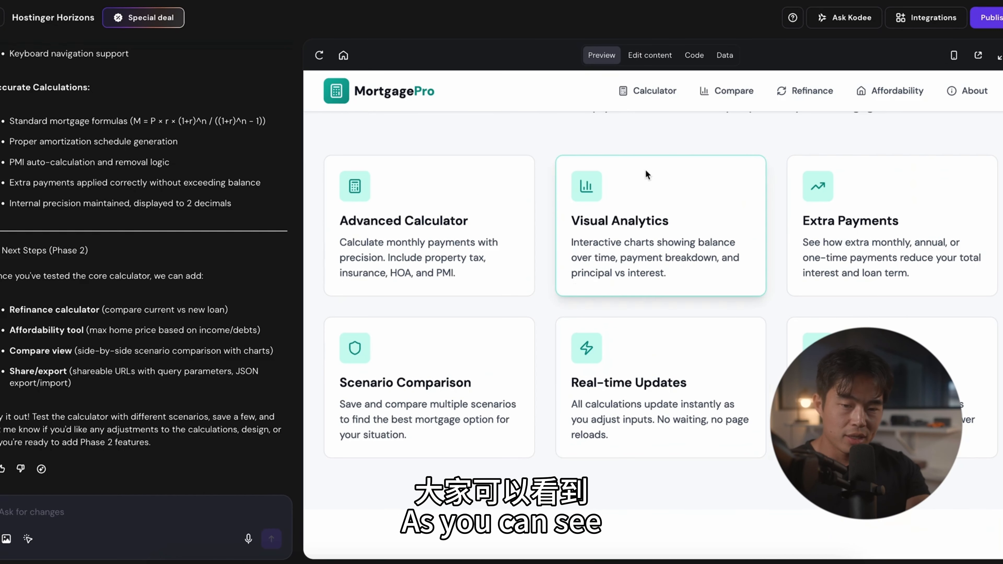
Step: Switch the MortgagePro preview to mobile view and examine how the home page is laid out
click(954, 55)
scroll(699, 217, up, 10)
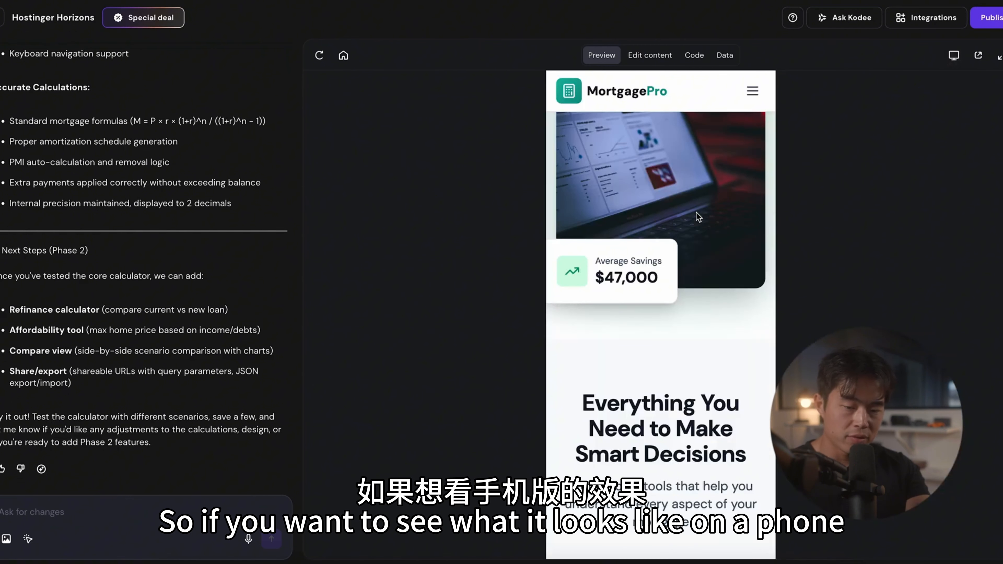
scroll(698, 217, down, 15)
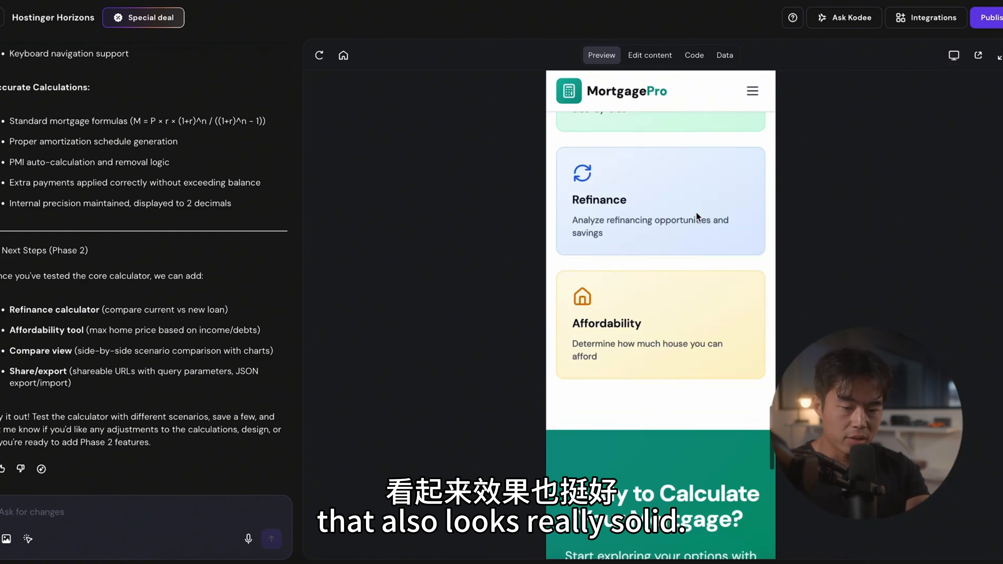
Step: Return the preview to desktop view and ask the AI to link the hero section's Start Calculating button to the calculator and remove the Learn More button
scroll(696, 213, down, 3)
scroll(696, 213, up, 15)
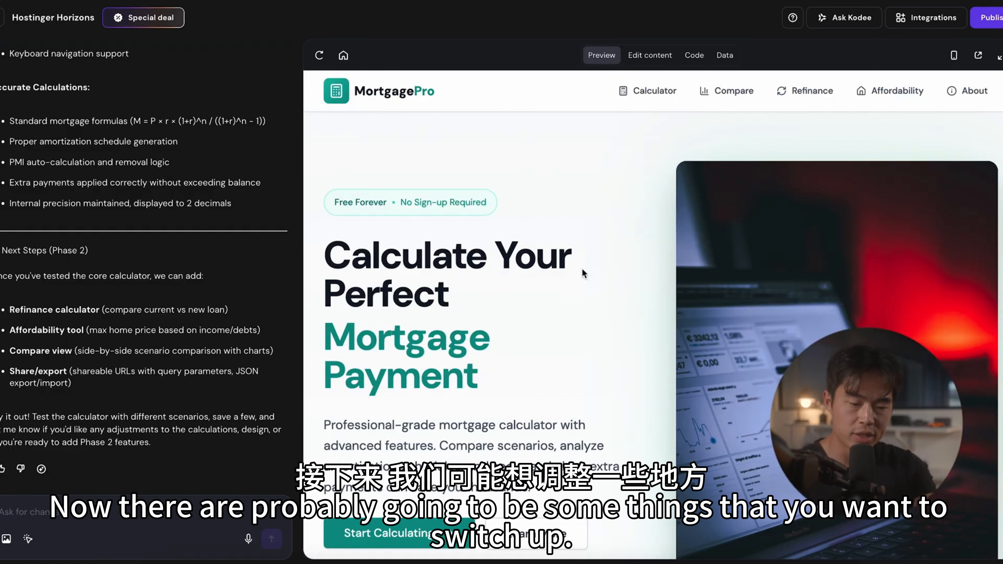
scroll(582, 269, down, 3)
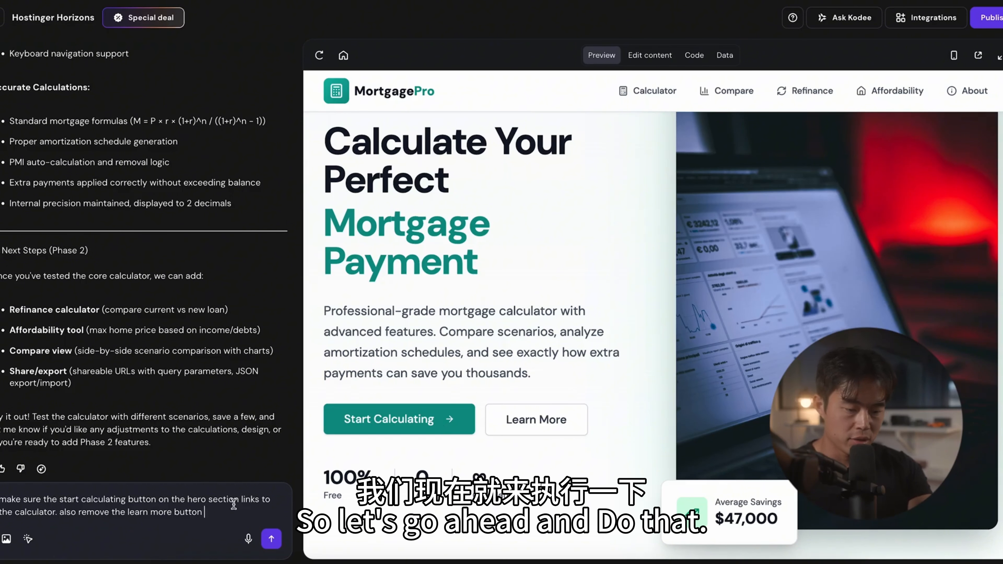
click(271, 539)
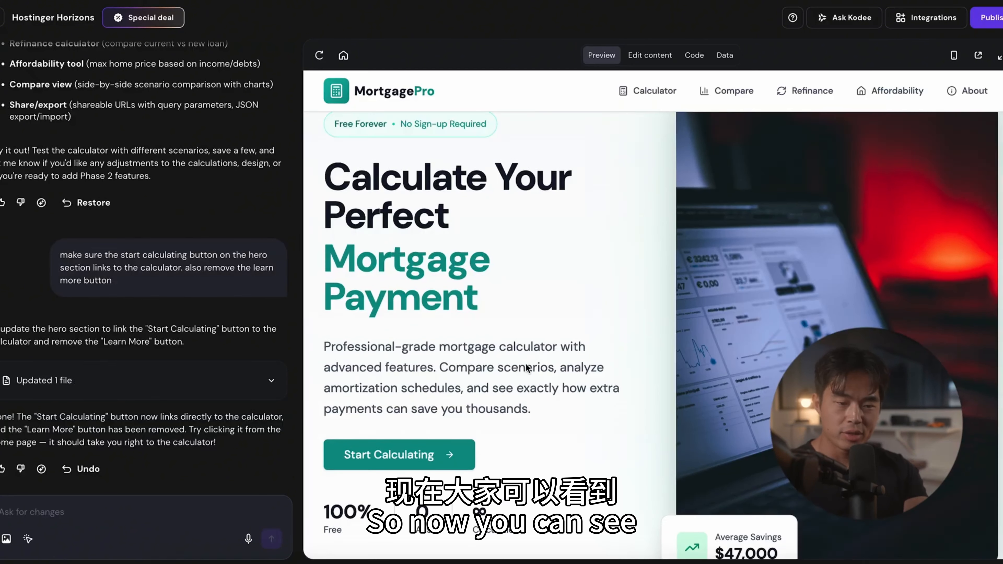
Step: Examine the updated hero section, the restore option for the previous version in the chat, and the home page's feature cards
scroll(526, 363, down, 4)
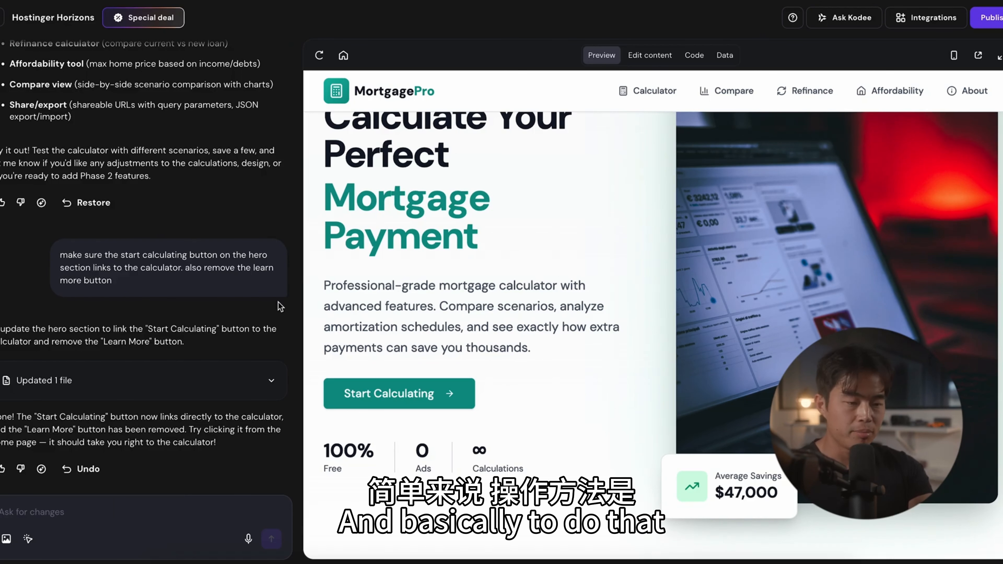
scroll(166, 306, up, 3)
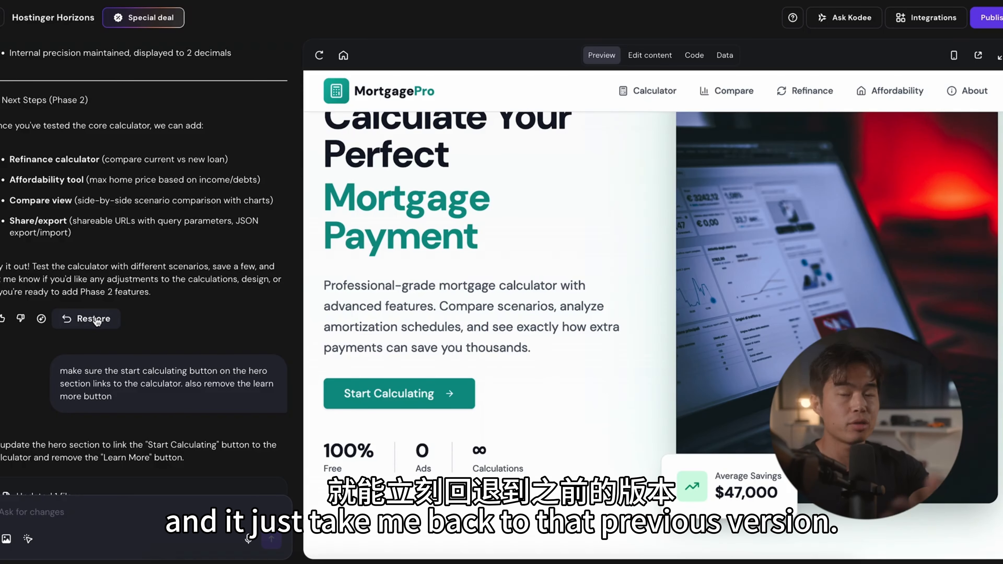
scroll(565, 315, down, 5)
scroll(565, 315, down, 5)
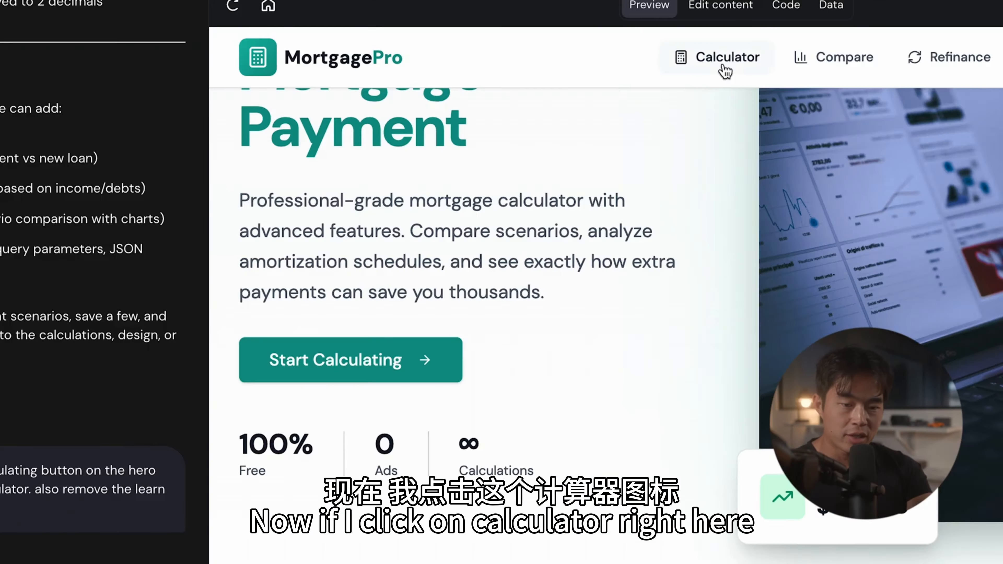
Step: Open the MortgagePro Calculator page and examine its Quick Calc fields, monthly payment summary, charts and saved scenarios area
click(650, 97)
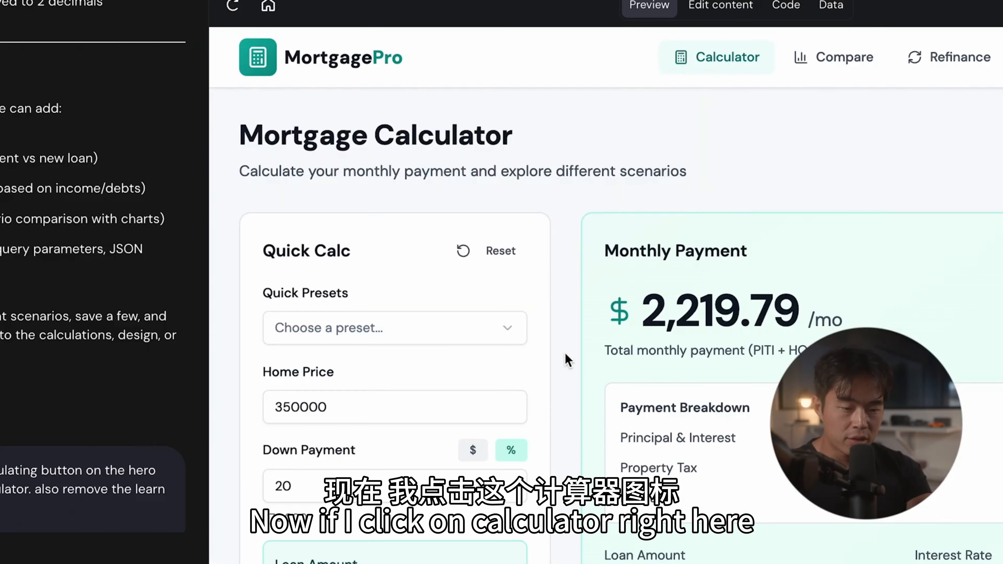
scroll(395, 475, down, 1)
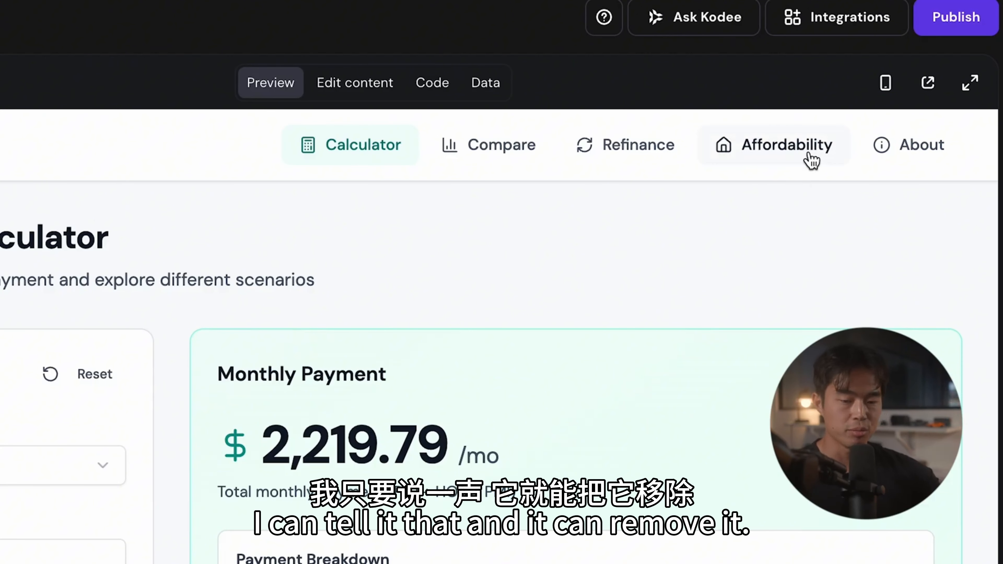
scroll(559, 217, down, 5)
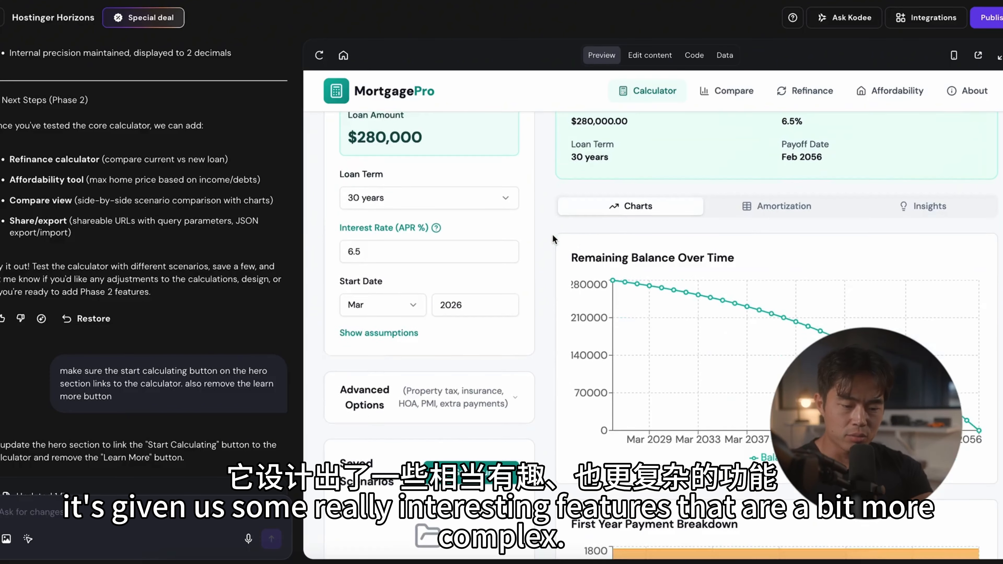
scroll(553, 238, down, 2)
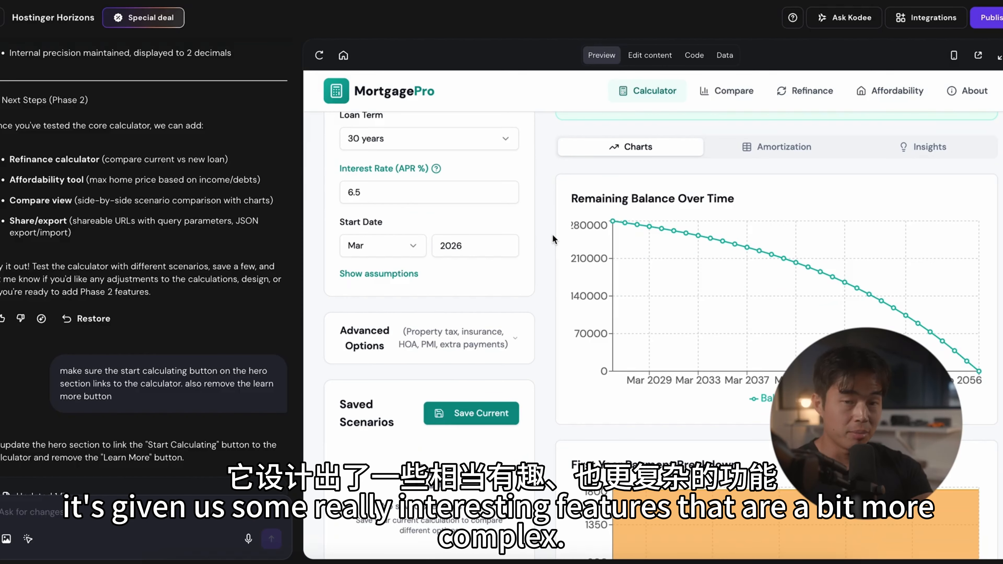
scroll(551, 233, down, 1)
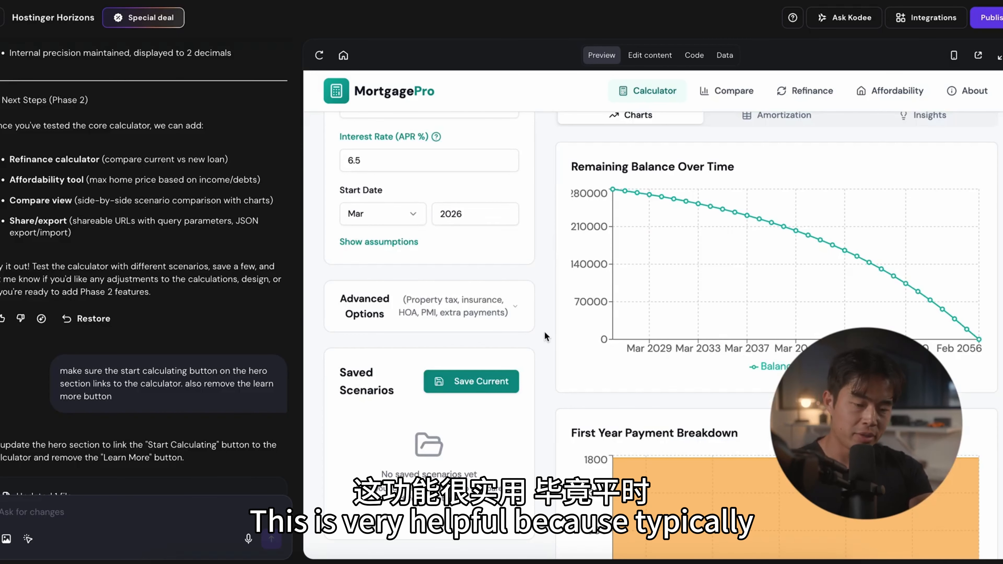
scroll(556, 327, up, 1)
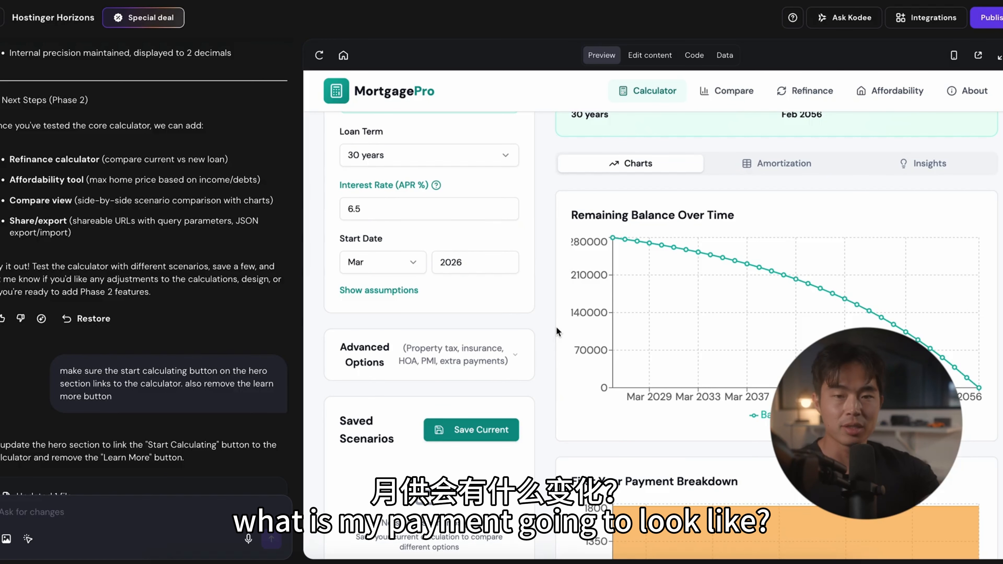
scroll(556, 327, up, 8)
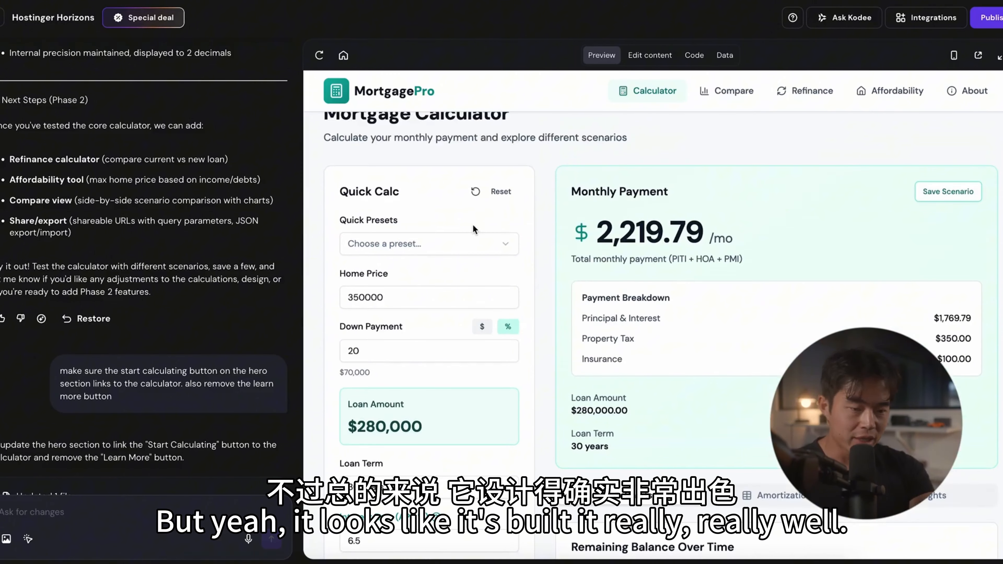
Step: Apply the "20% down conventional" preset in Quick Calc and set the home price to 500000
click(503, 244)
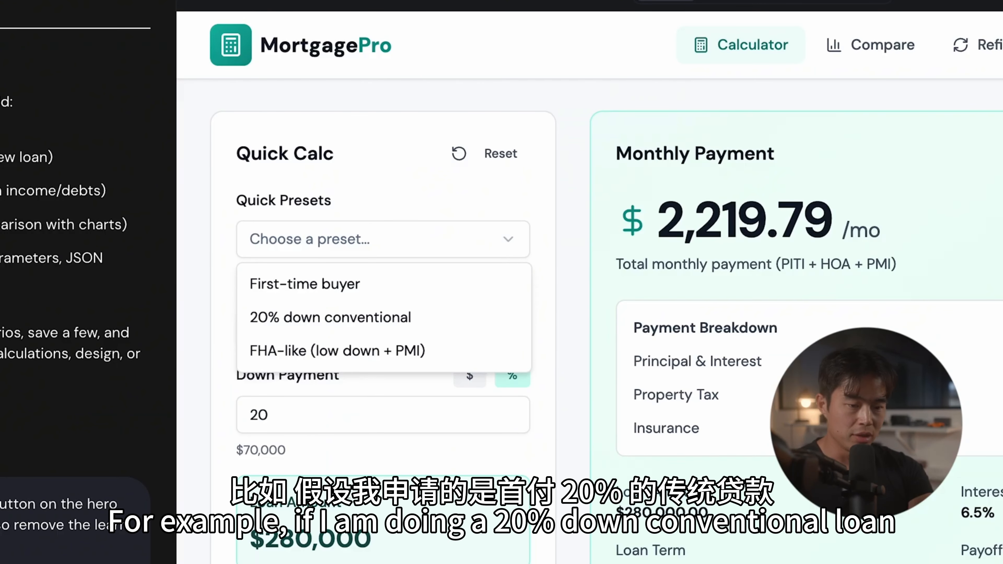
click(373, 317)
click(329, 332)
double_click(329, 331)
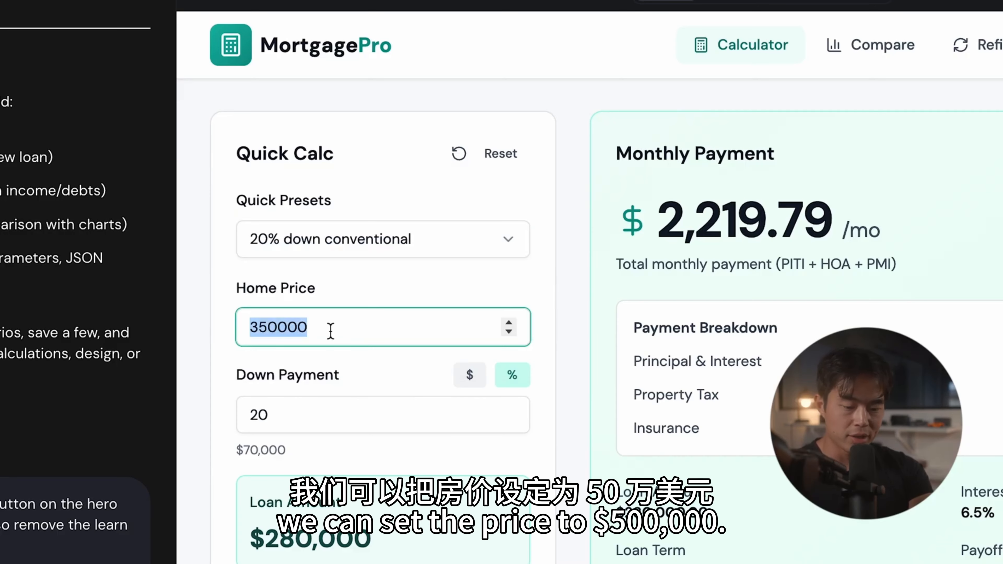
text(500000)
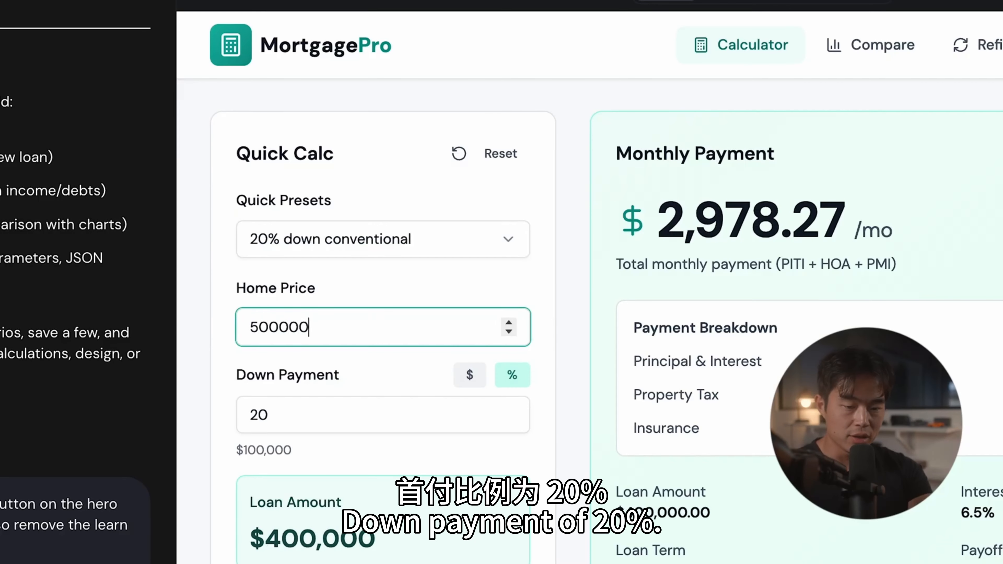
Step: Set the calculator's interest rate to 6.8% and check the monthly payment breakdown
scroll(475, 375, down, 3)
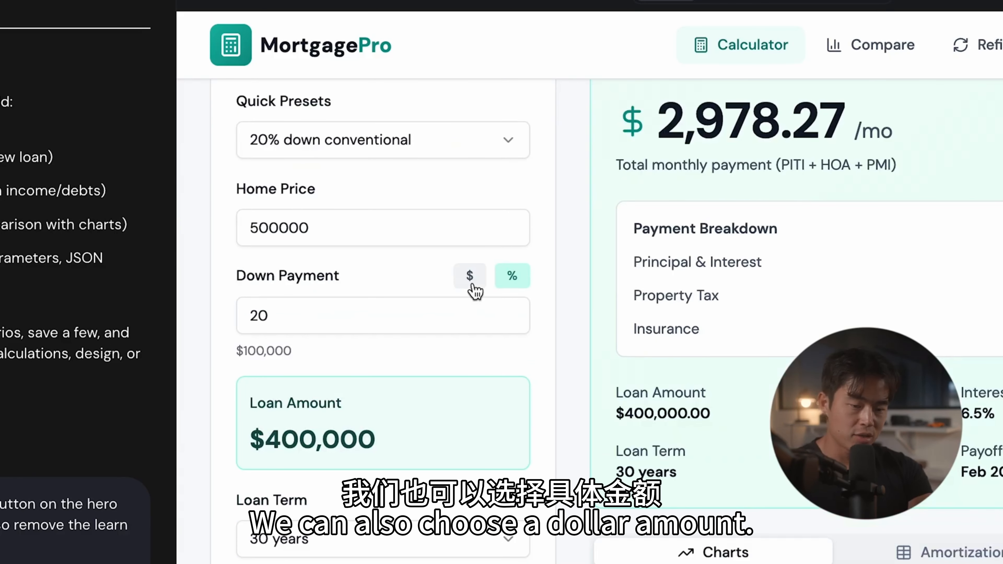
scroll(358, 380, down, 2)
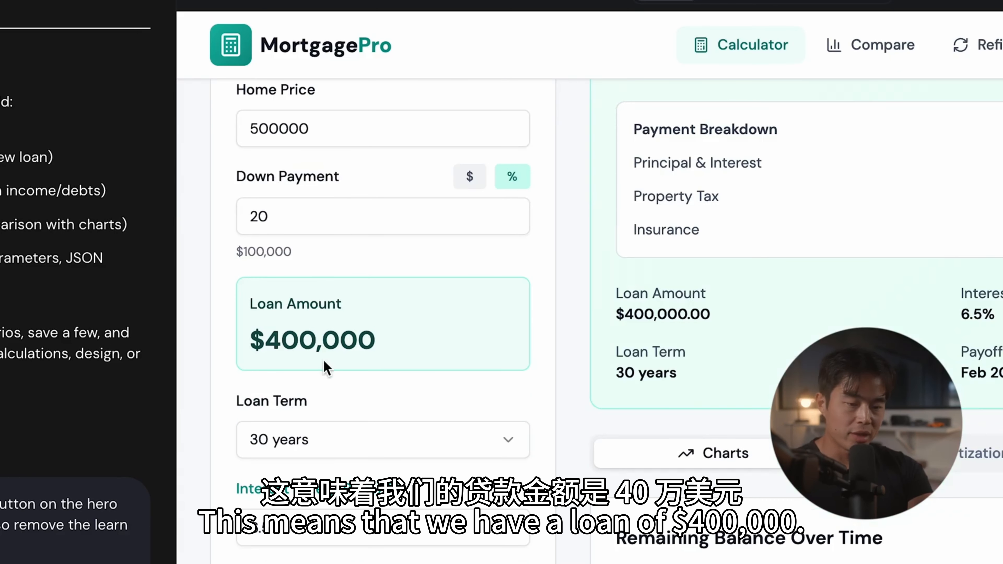
scroll(347, 395, down, 3)
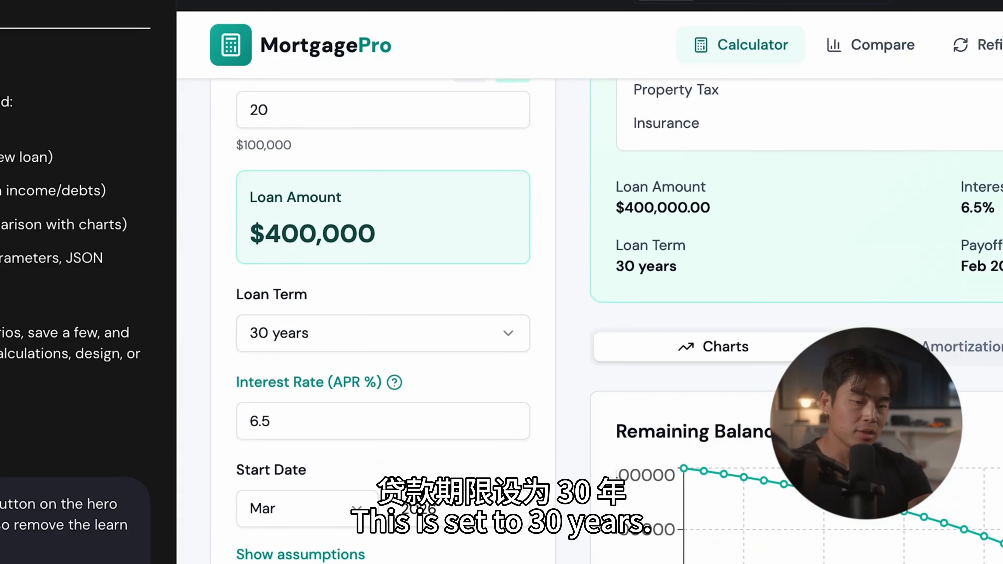
scroll(363, 461, up, 3)
scroll(364, 460, down, 3)
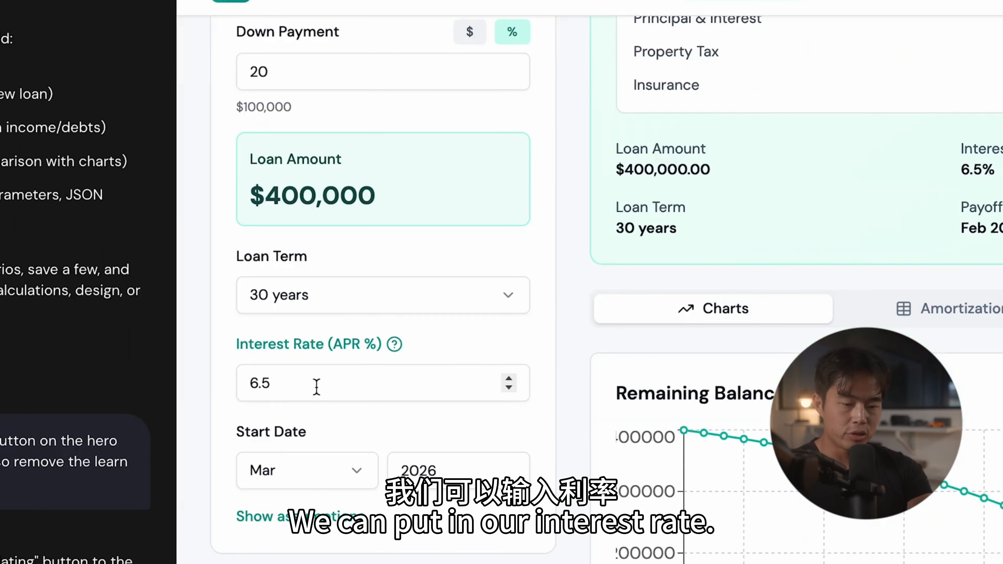
click(317, 386)
drag(315, 386, 227, 393)
text(6.8)
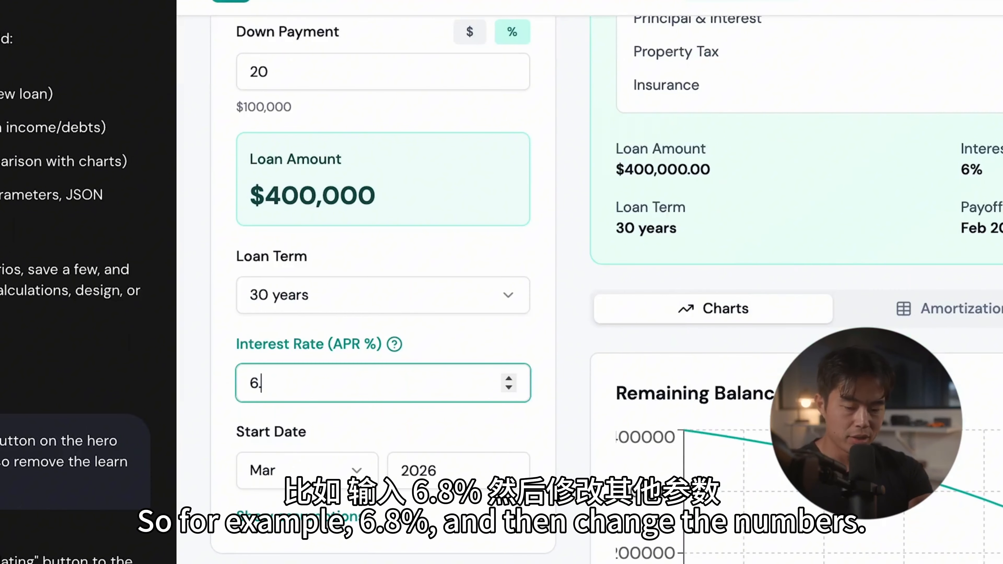
click(736, 251)
scroll(737, 251, up, 5)
scroll(733, 243, down, 2)
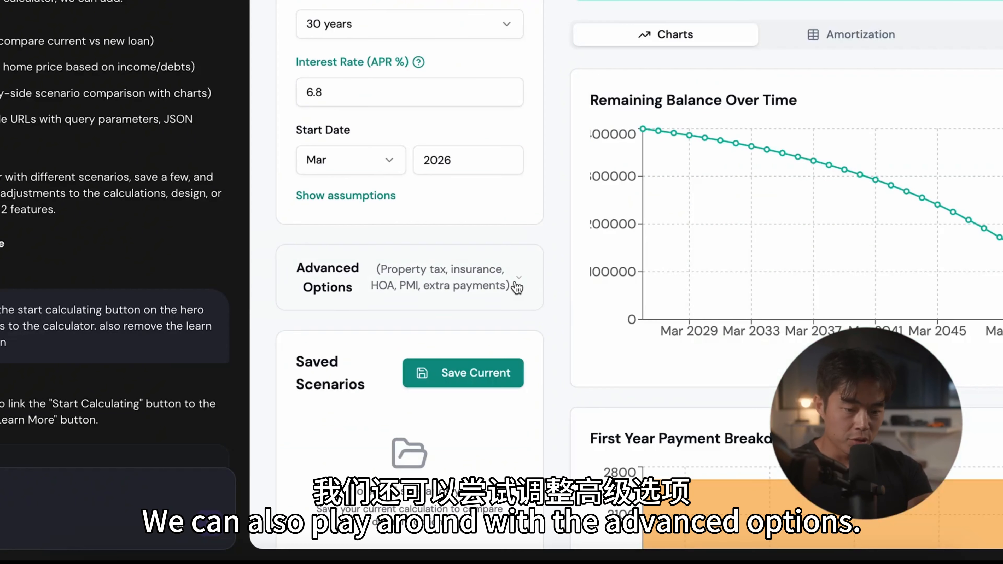
Step: Expand the Advanced Options and examine the property tax, insurance, HOA, PMI and extra payment fields alongside the payment charts
click(516, 287)
scroll(454, 334, down, 6)
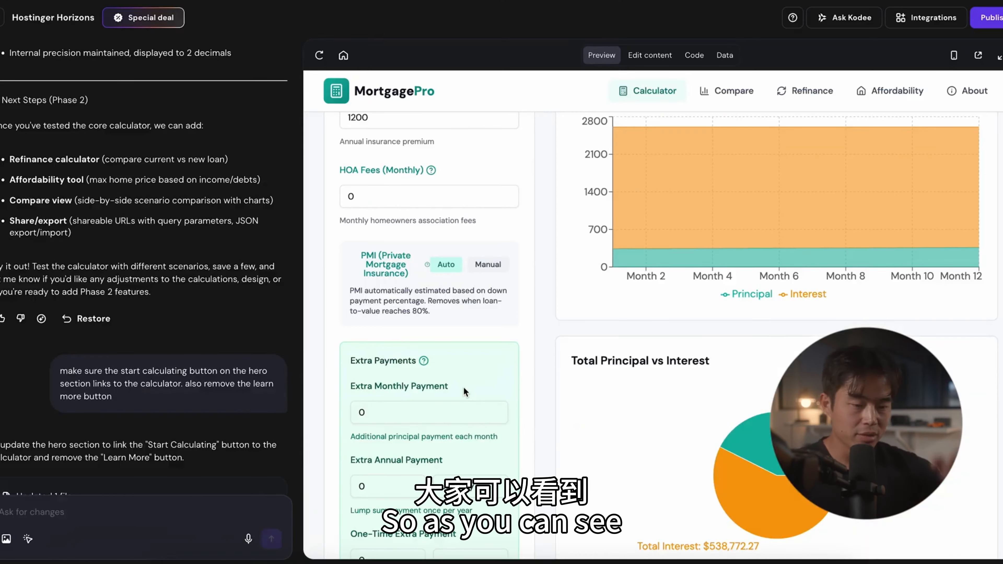
scroll(456, 336, down, 4)
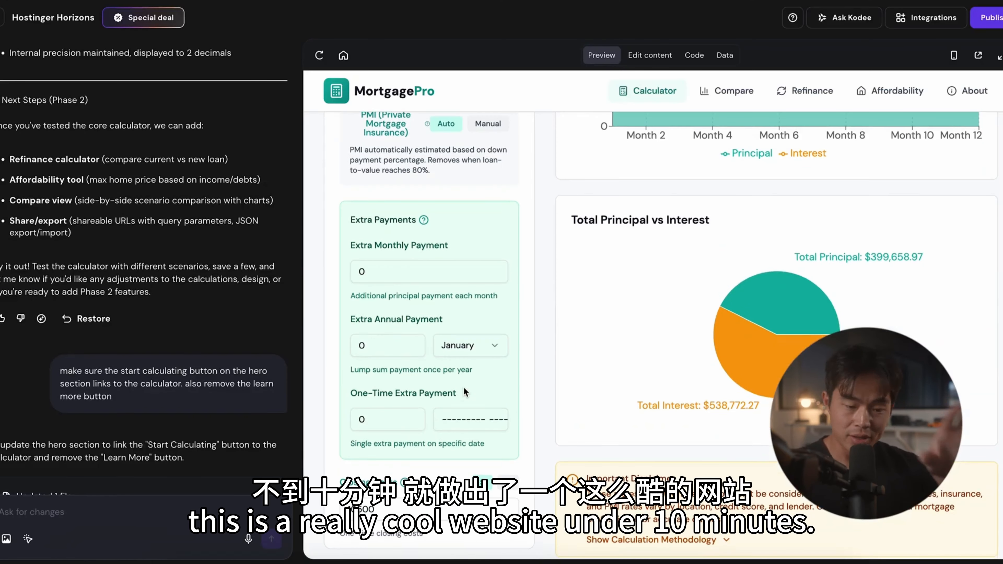
scroll(456, 340, down, 3)
scroll(464, 391, up, 10)
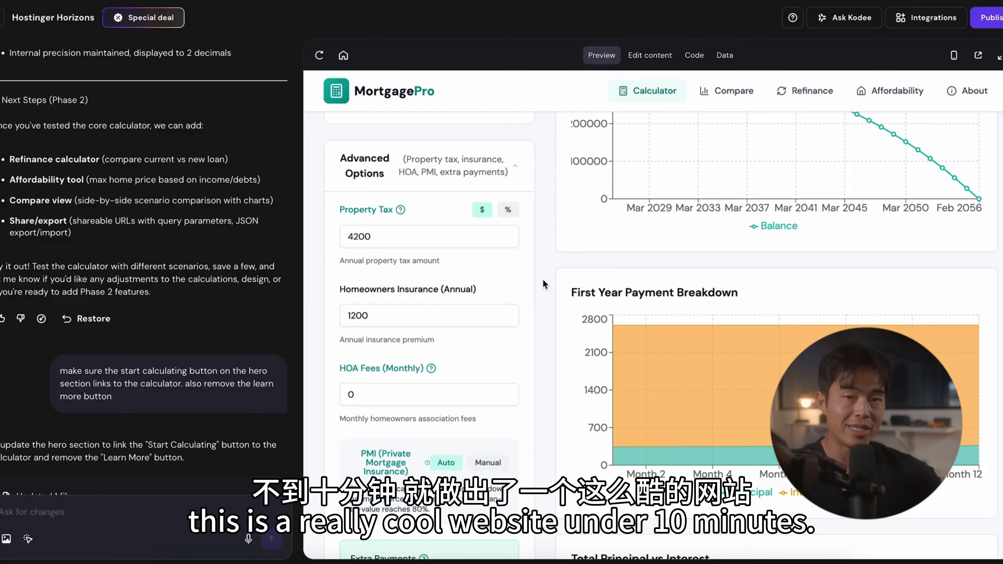
scroll(543, 281, up, 10)
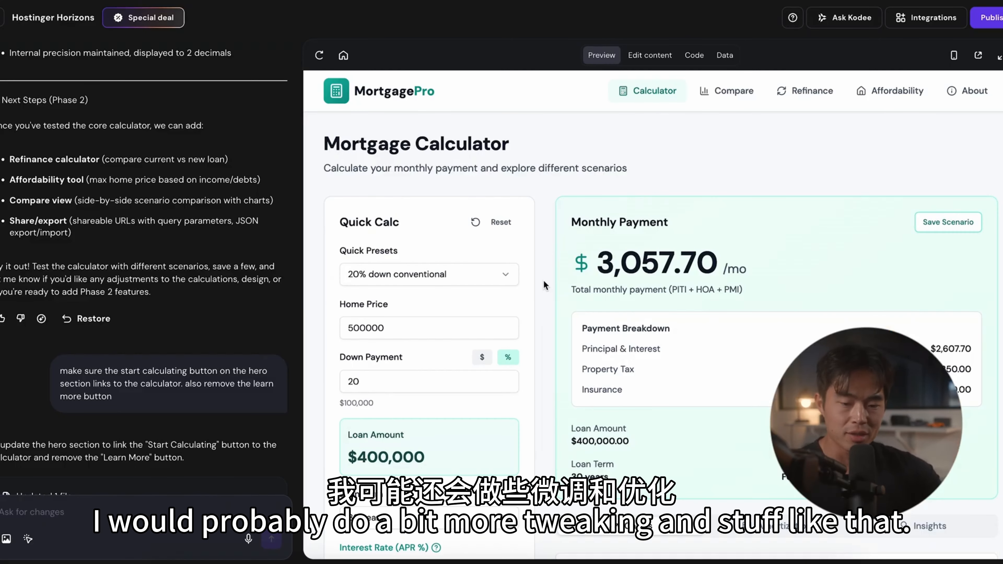
scroll(543, 279, down, 15)
scroll(543, 279, up, 6)
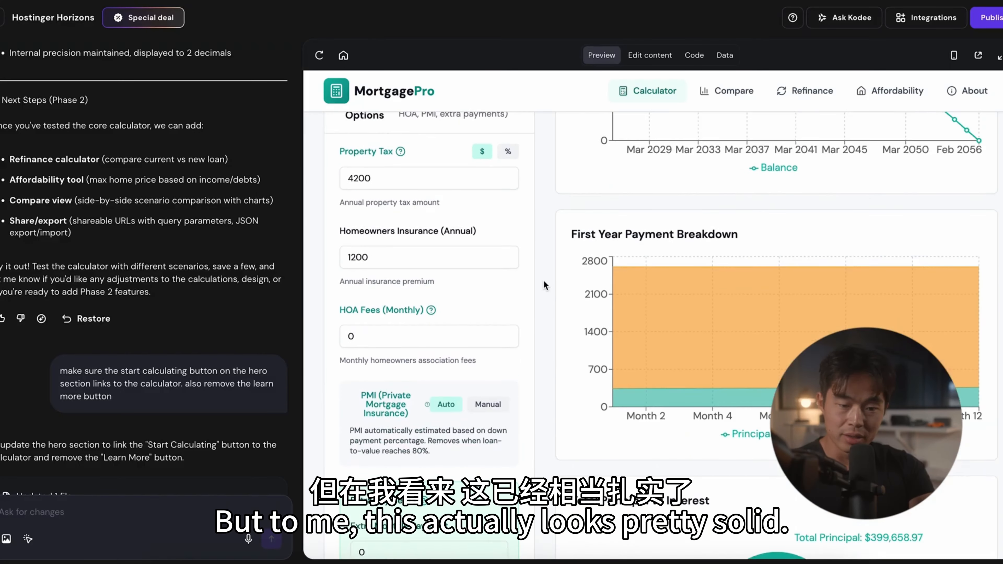
scroll(543, 279, up, 8)
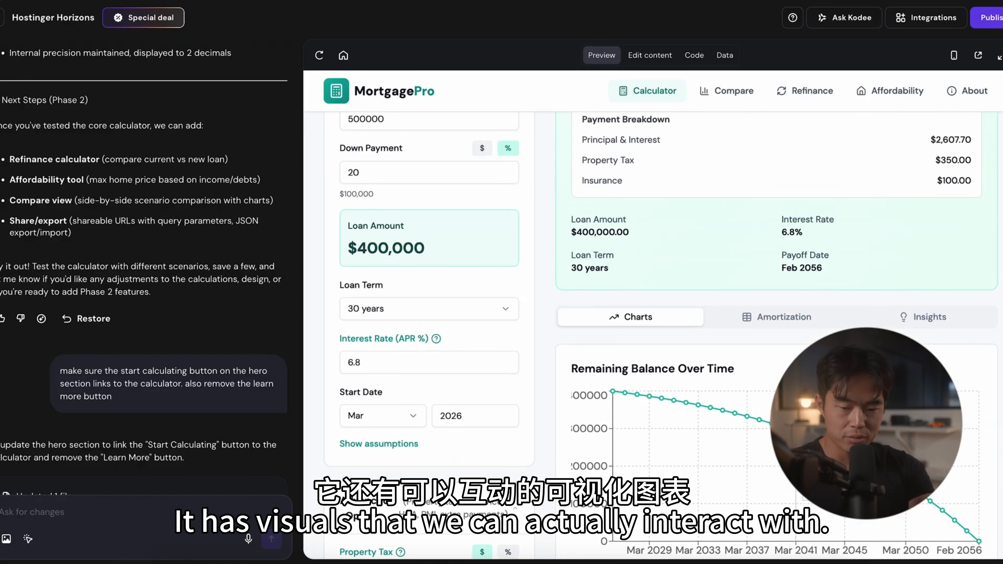
Step: View the loan's amortization schedule and insights, and review the monthly payment summary
click(781, 318)
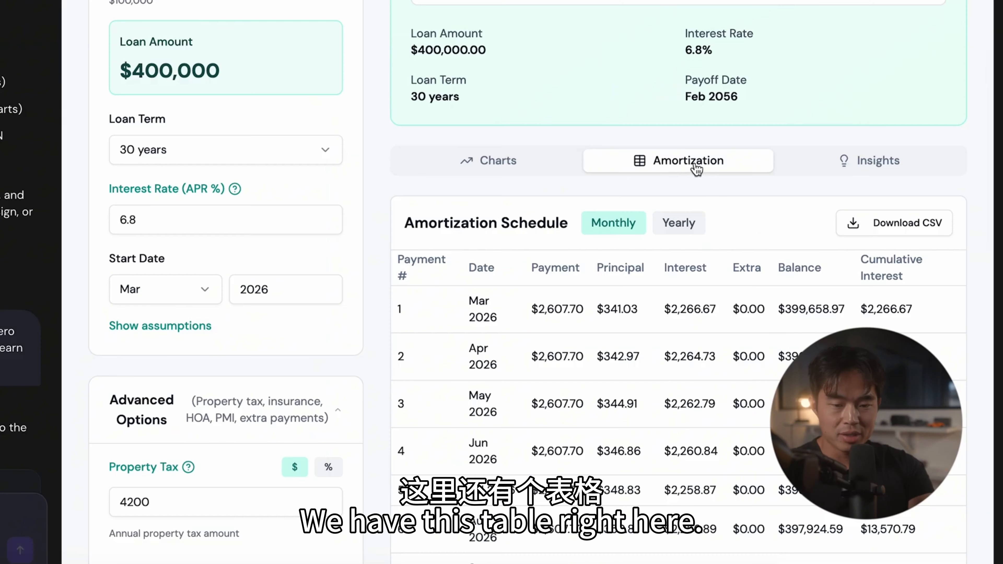
click(939, 325)
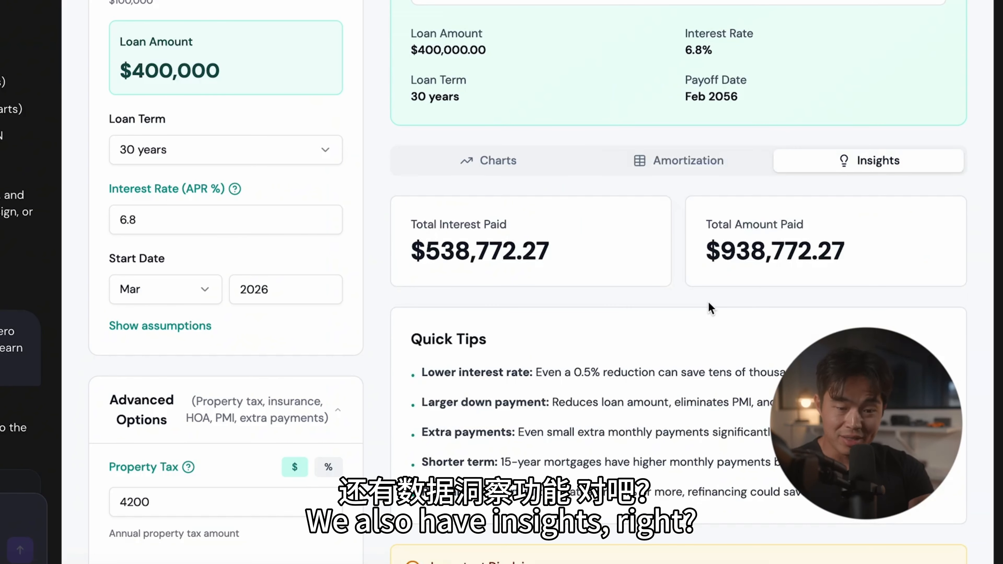
scroll(671, 328, up, 7)
scroll(641, 339, up, 2)
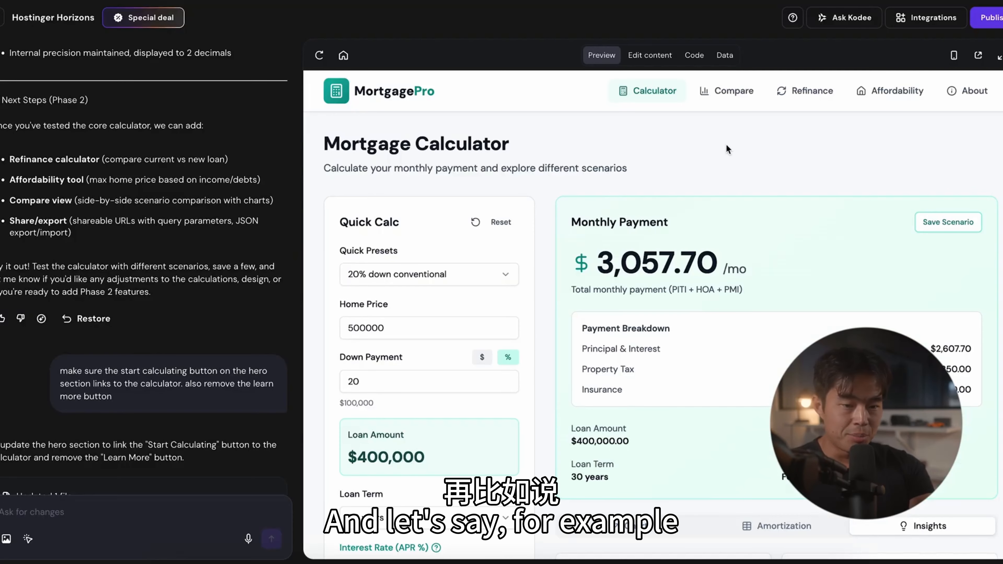
Step: Request a blog section for the website through the chat, populated with an article called "how much home can I afford"
click(399, 94)
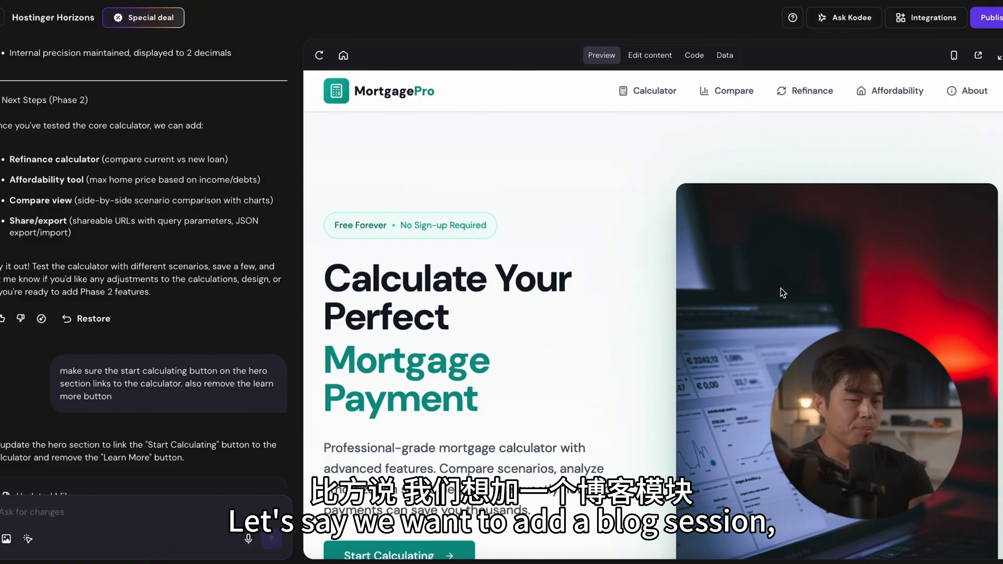
click(108, 510)
text(add a blo)
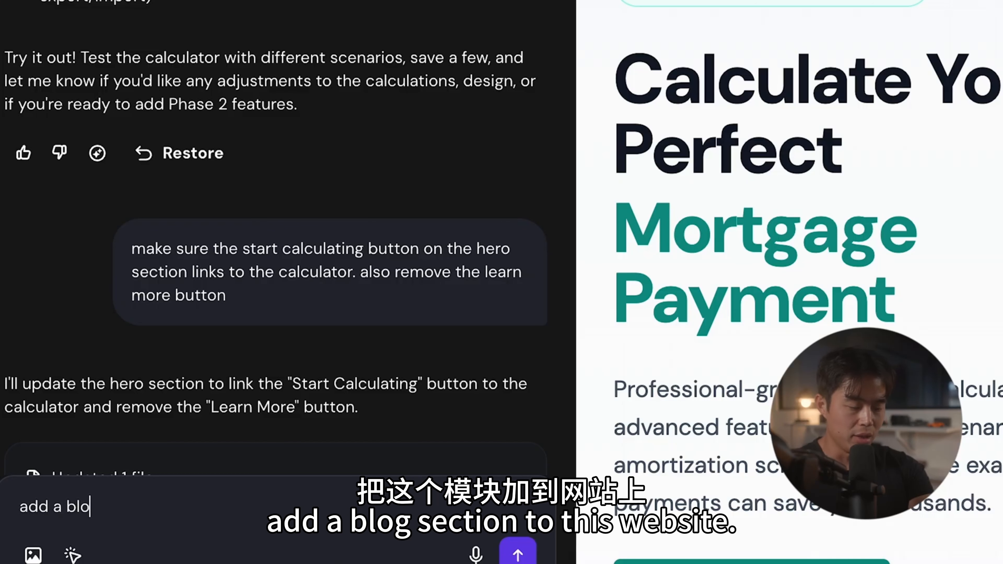
text(g section to this websi)
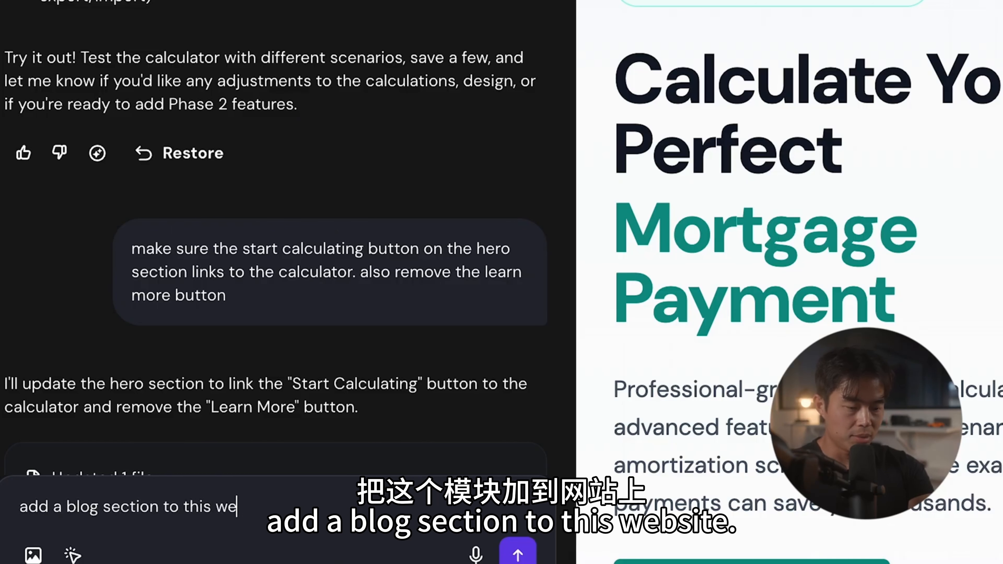
text(te, and populate it with an article called "how much home can I afford")
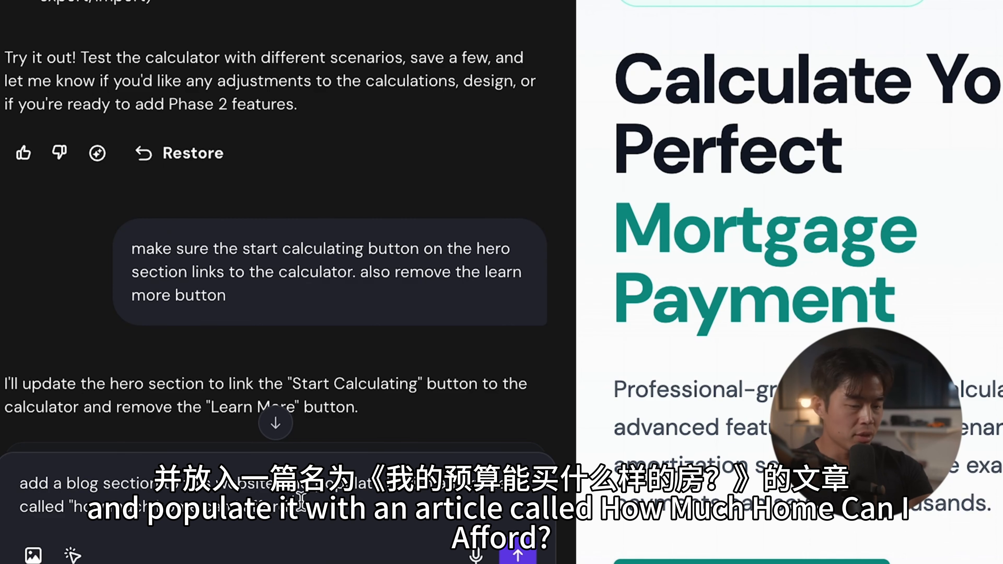
click(518, 525)
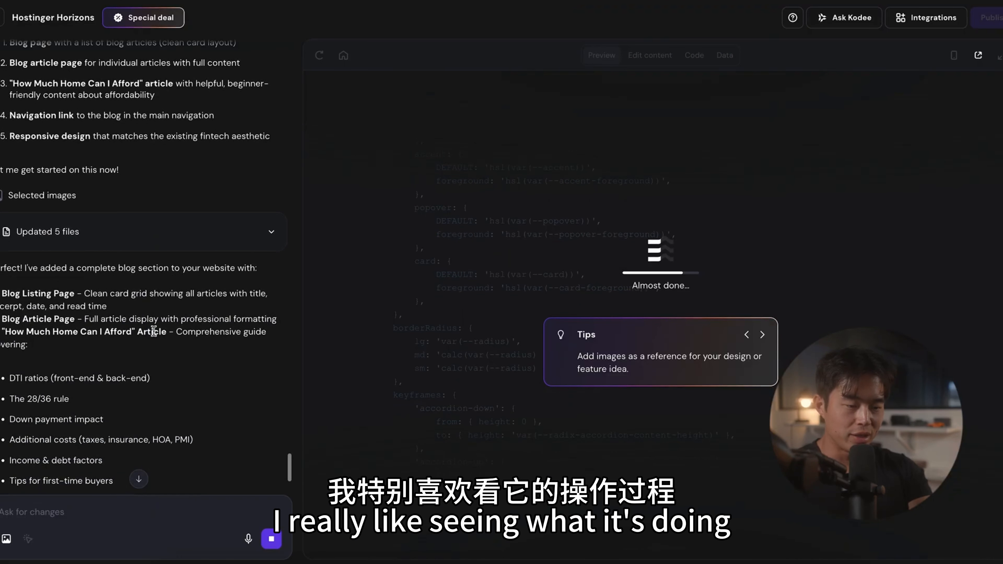
scroll(148, 327, down, 5)
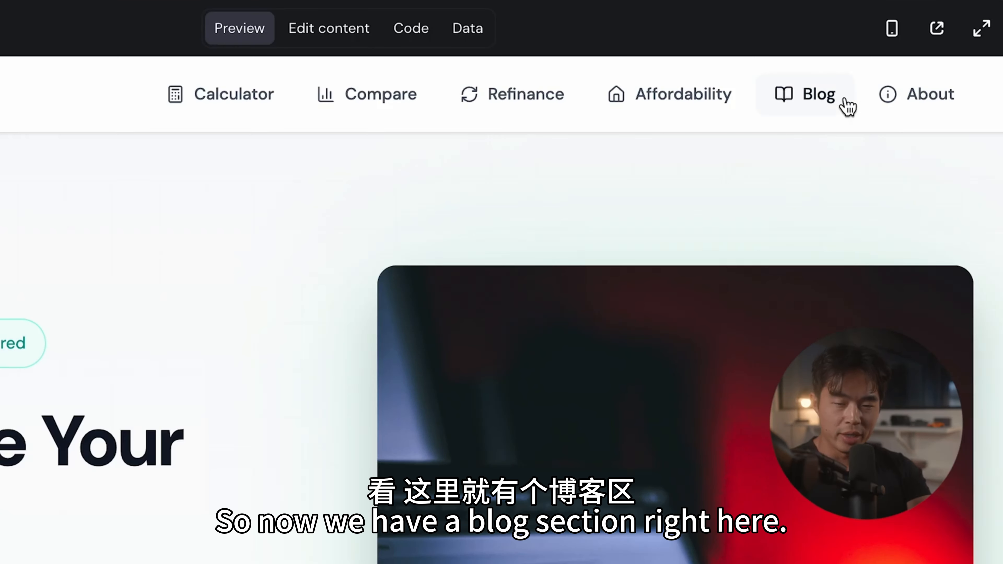
Step: Open the new Blog page and read through the "How Much Home Can I Afford? A Complete Guide" article
click(820, 103)
scroll(358, 432, down, 3)
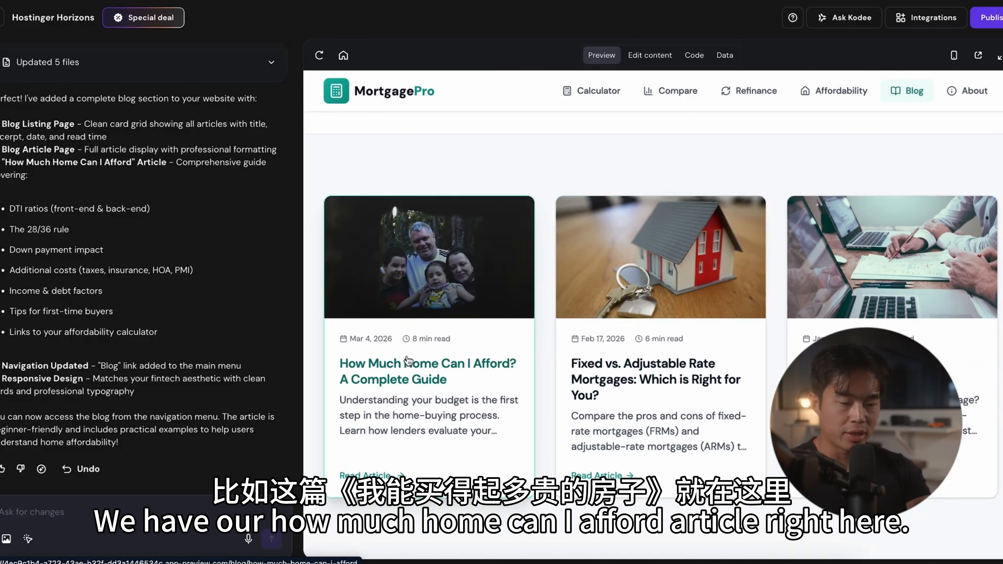
click(400, 380)
scroll(503, 371, down, 5)
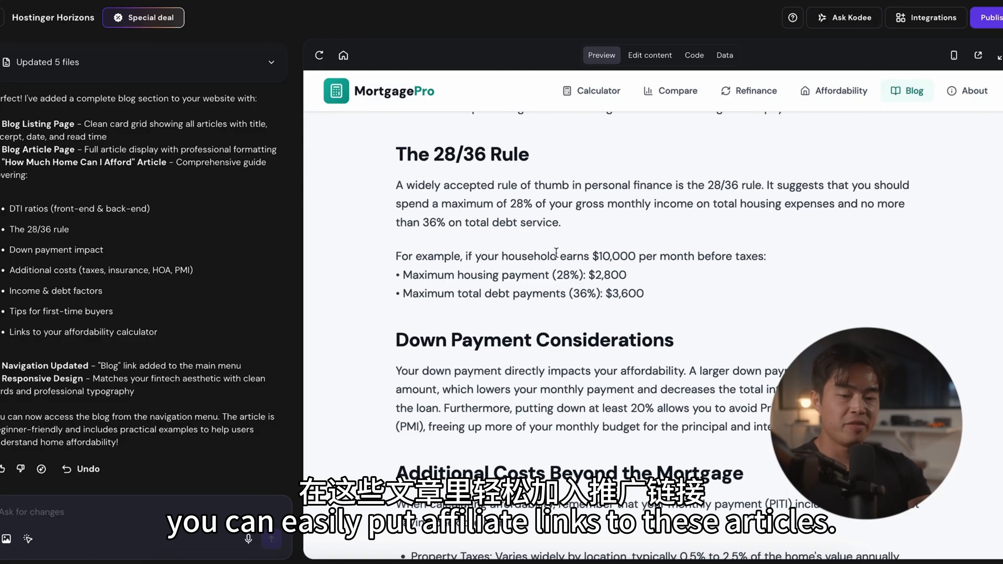
scroll(556, 252, up, 7)
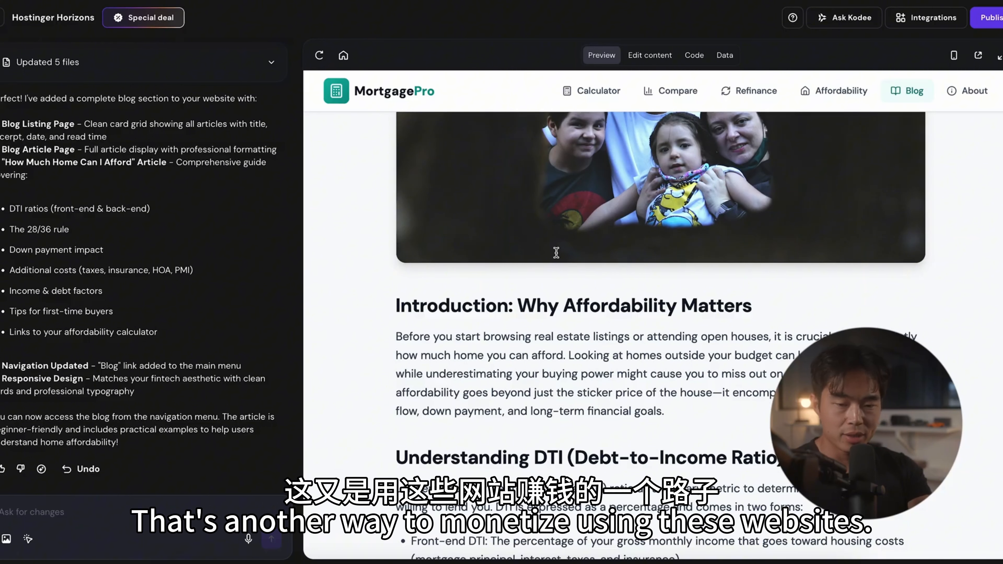
scroll(556, 252, up, 4)
Step: Browse the project's source file tree in the code view and return to the blog article preview
click(693, 54)
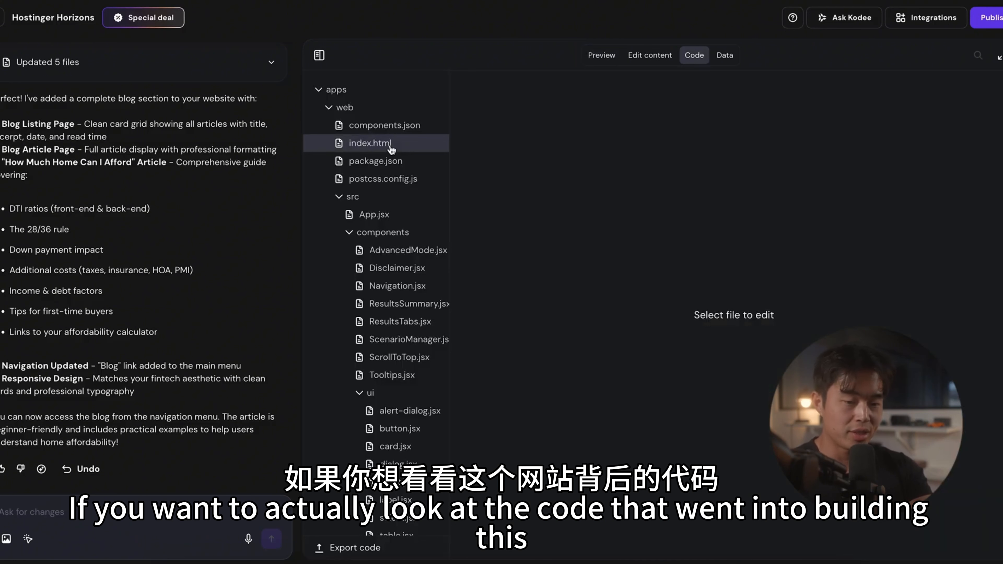
scroll(389, 356, down, 6)
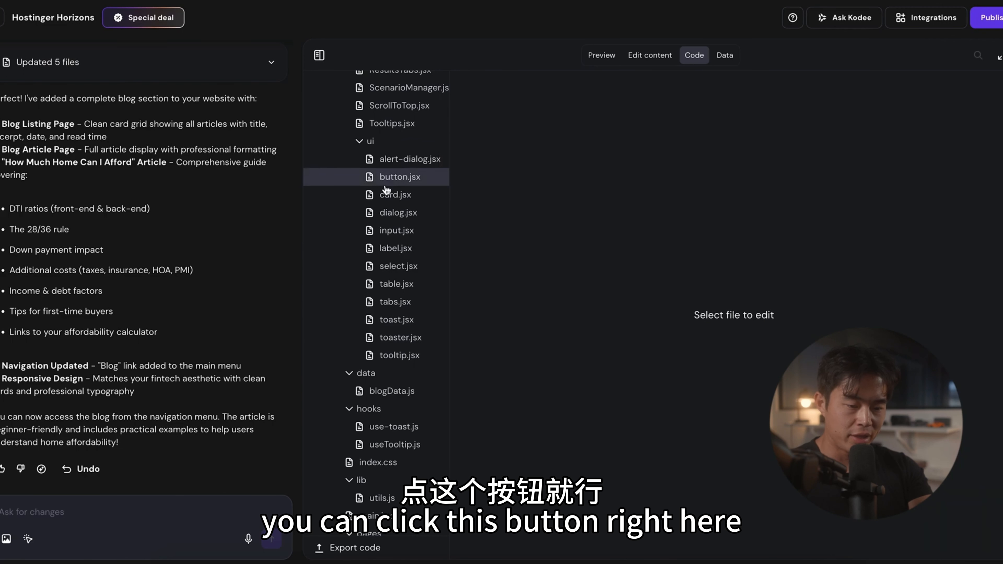
scroll(386, 189, up, 7)
click(601, 55)
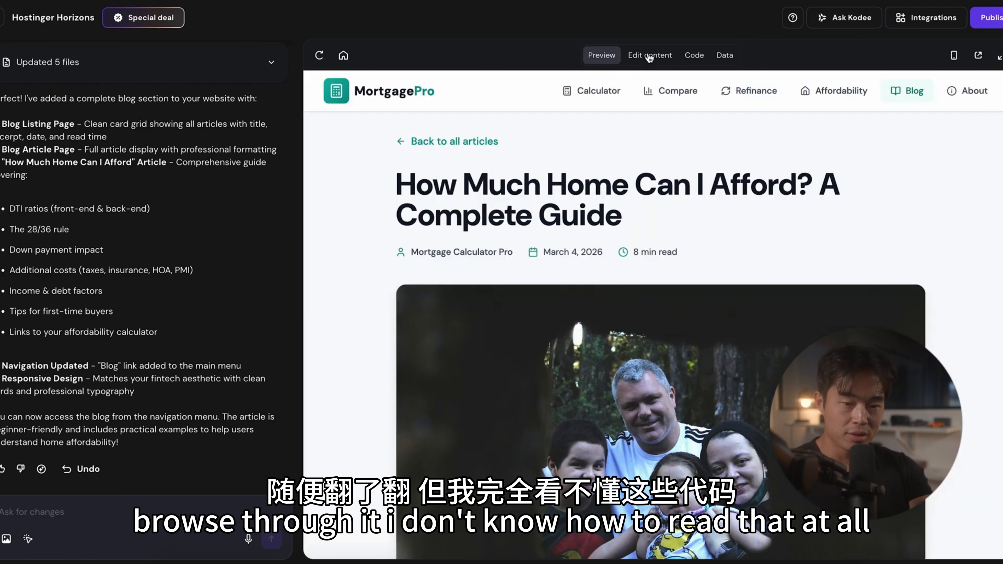
click(649, 56)
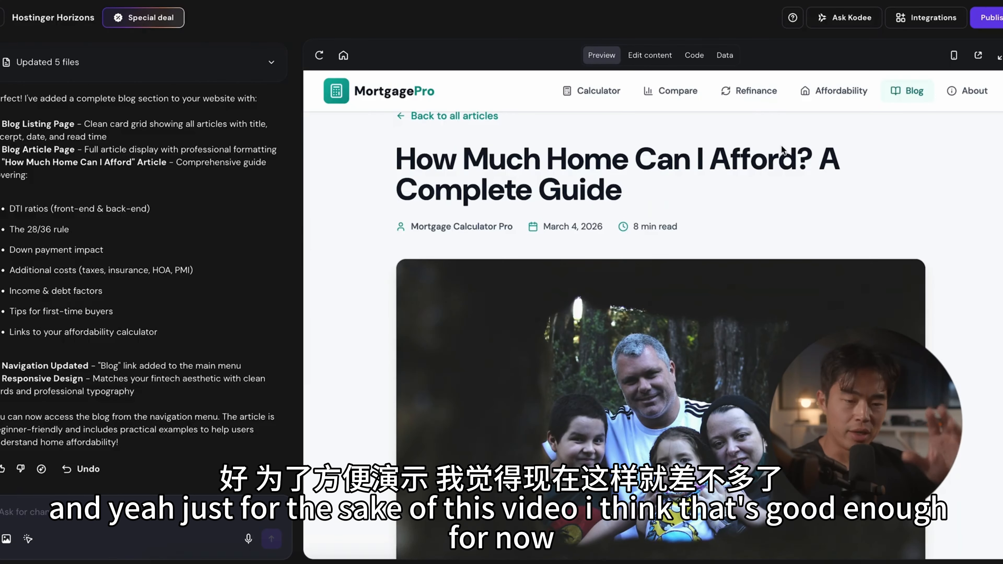
Step: Review the chat's AdSense setup instructions and start signing up on the Google AdSense site found through a Google search
scroll(630, 452, down, 2)
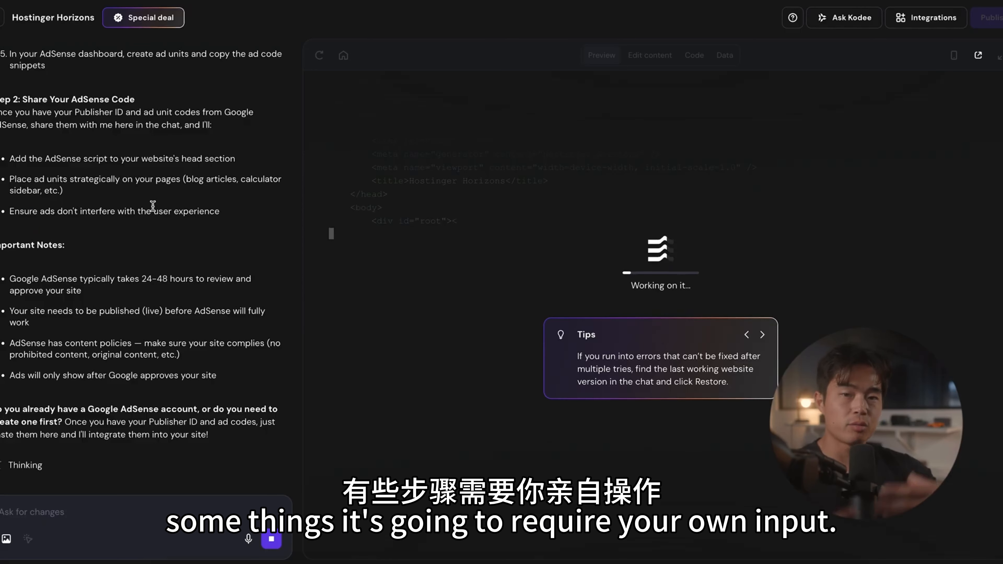
scroll(152, 205, up, 4)
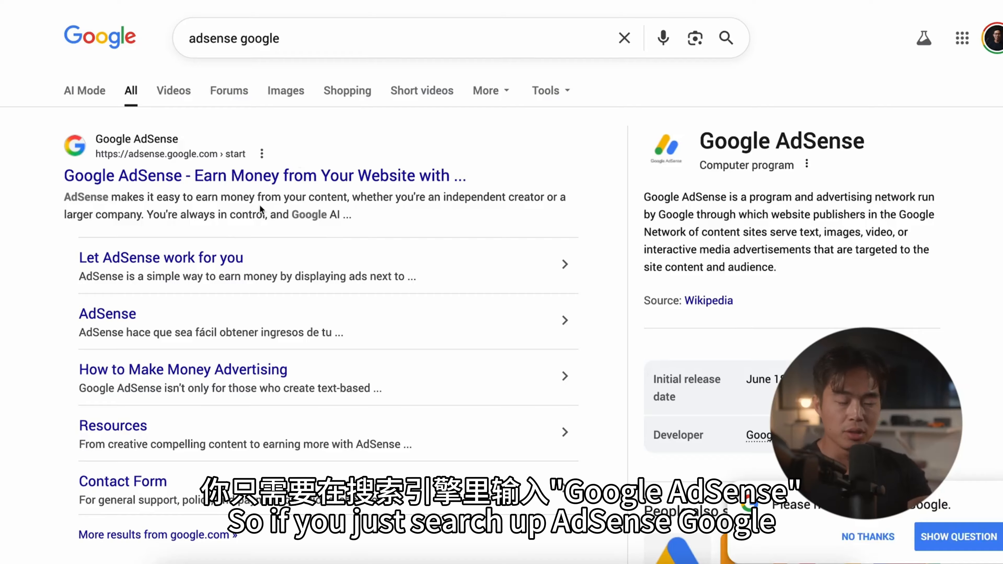
click(189, 175)
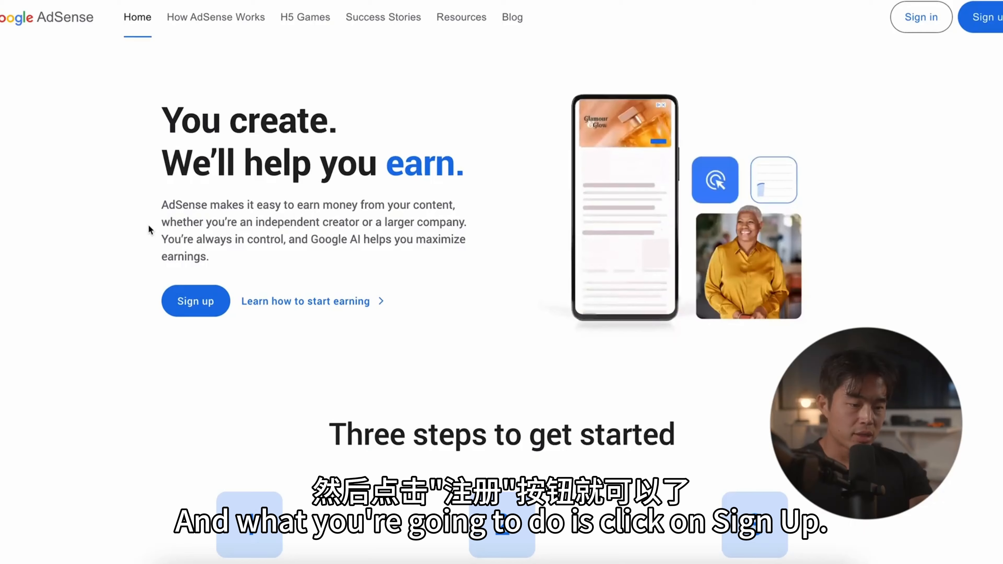
click(195, 310)
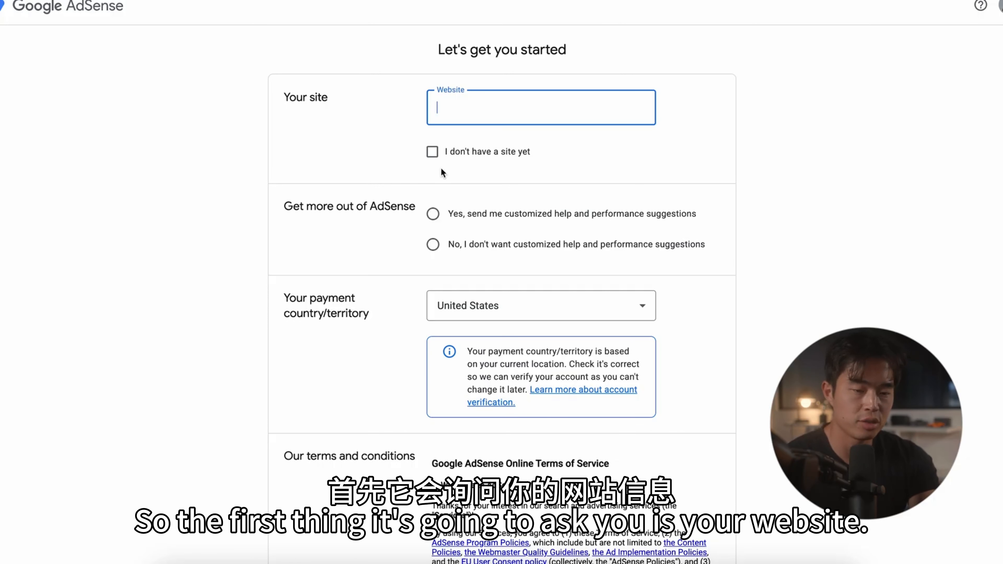
Step: Complete the AdSense sign-up with no site yet, customized help declined, United States as payment country, and the agreement accepted
click(432, 153)
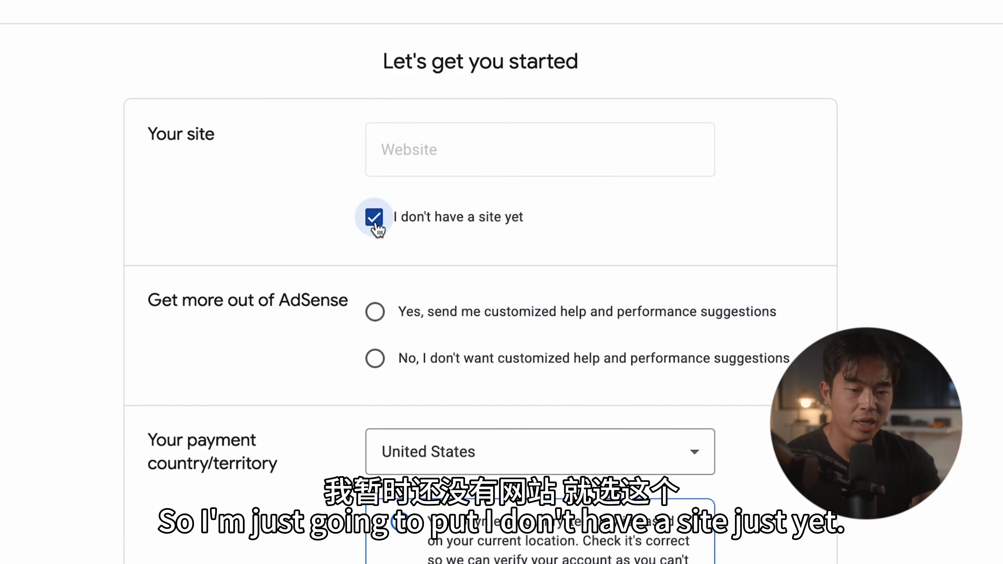
scroll(433, 245, down, 3)
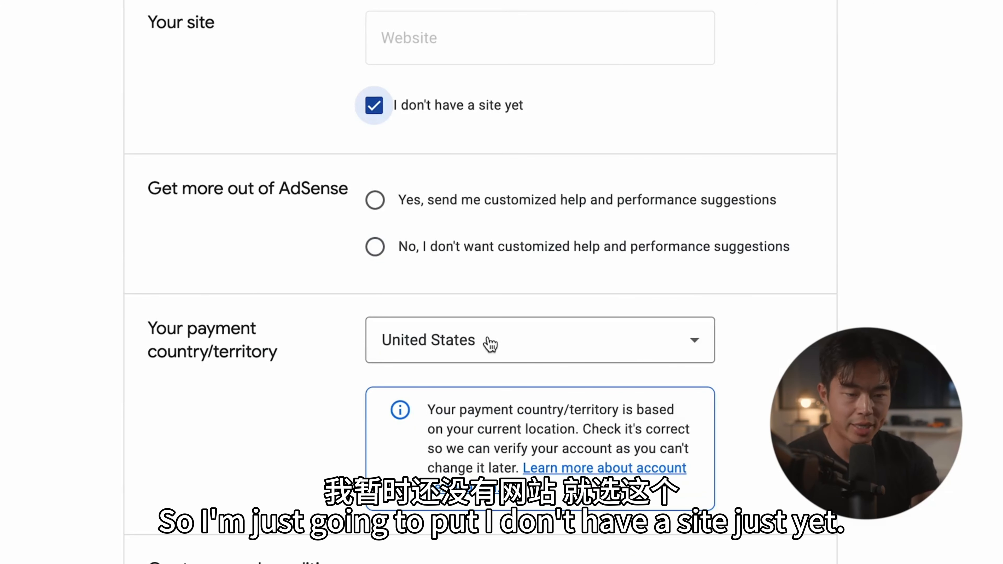
click(375, 247)
scroll(423, 313, down, 3)
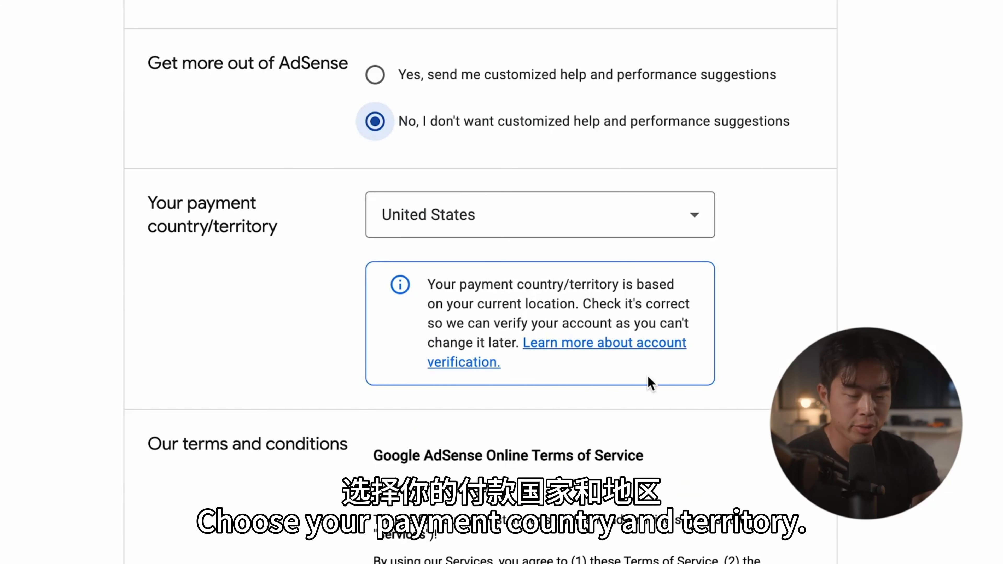
scroll(650, 384, down, 4)
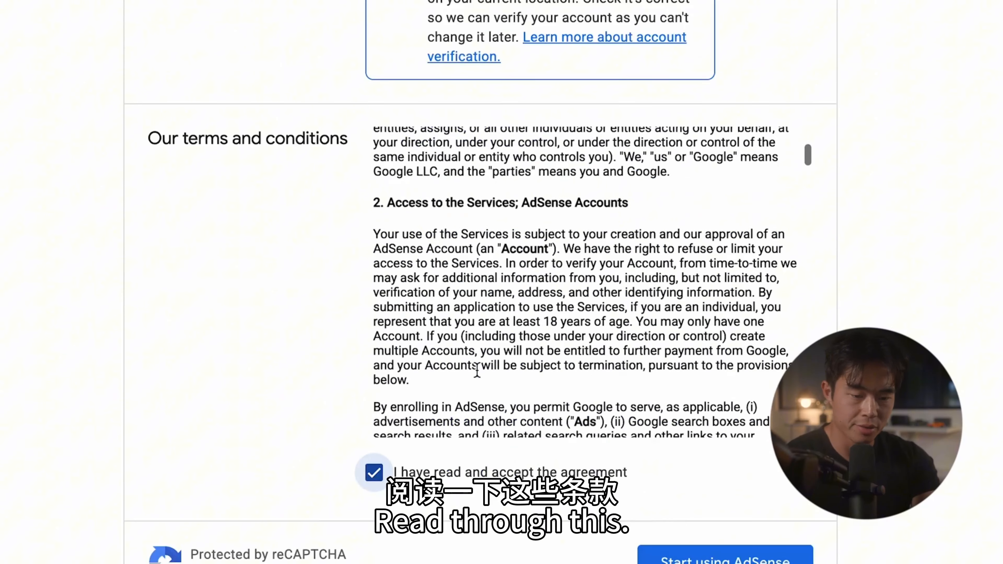
scroll(585, 276, down, 10)
click(622, 428)
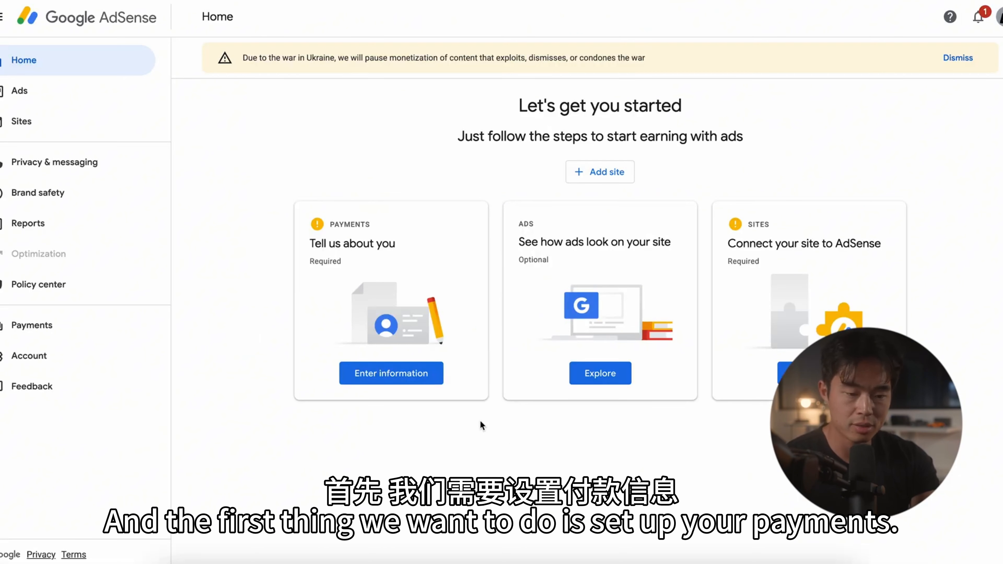
Step: Open the required payment information and site connection tasks from the AdSense home page
click(396, 375)
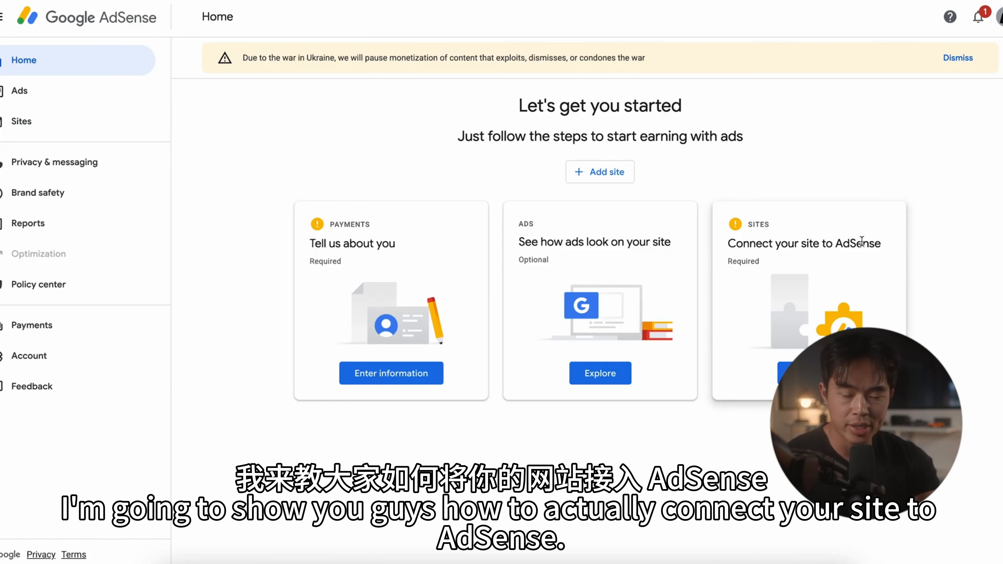
click(818, 376)
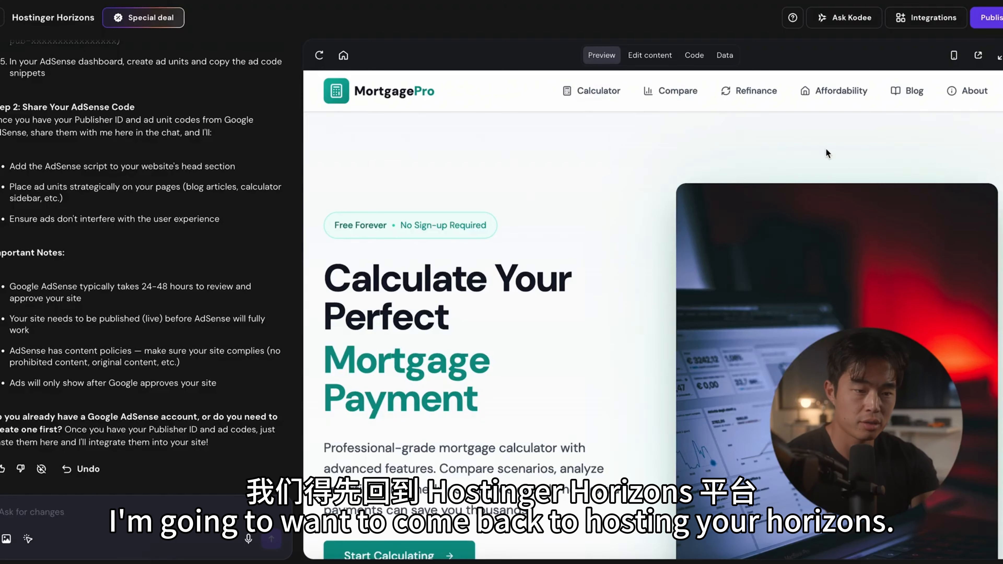
Step: Return to Hostinger Horizons and connect the new domain themortgagecalculatorapp.com to the published mortgage calculator site
scroll(647, 279, down, 1)
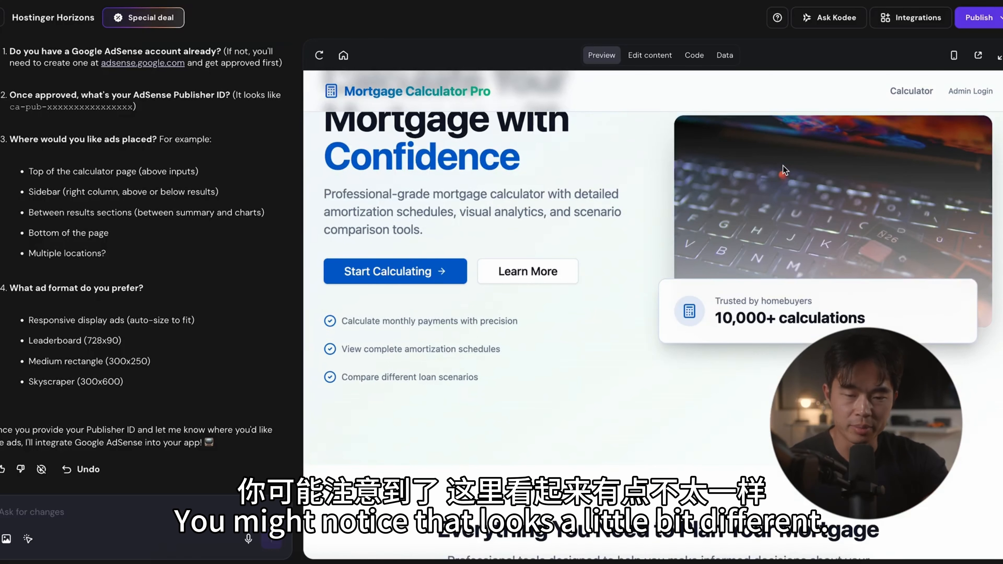
scroll(782, 166, down, 2)
scroll(782, 165, up, 5)
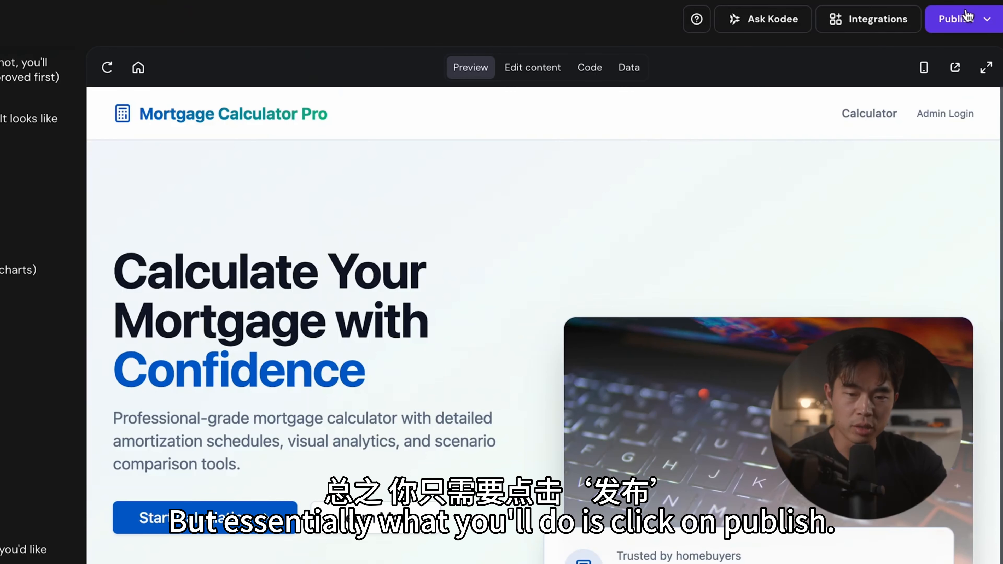
click(988, 16)
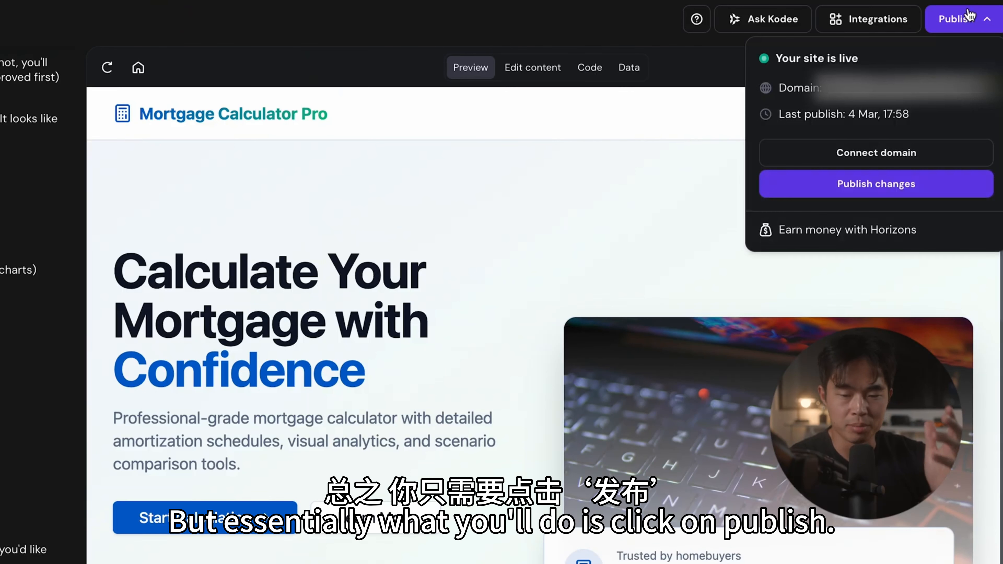
click(898, 163)
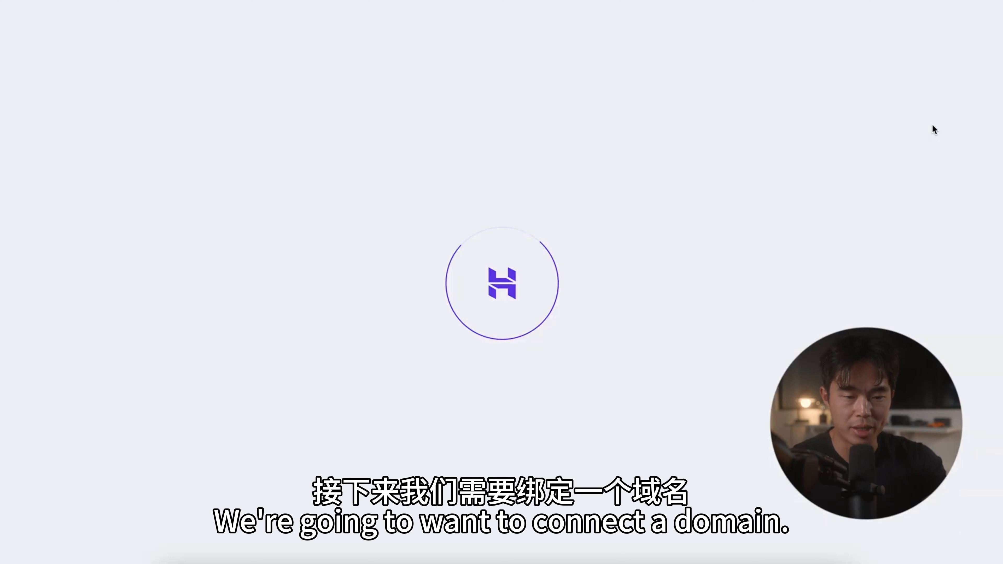
text(themortgagecalculatorapp)
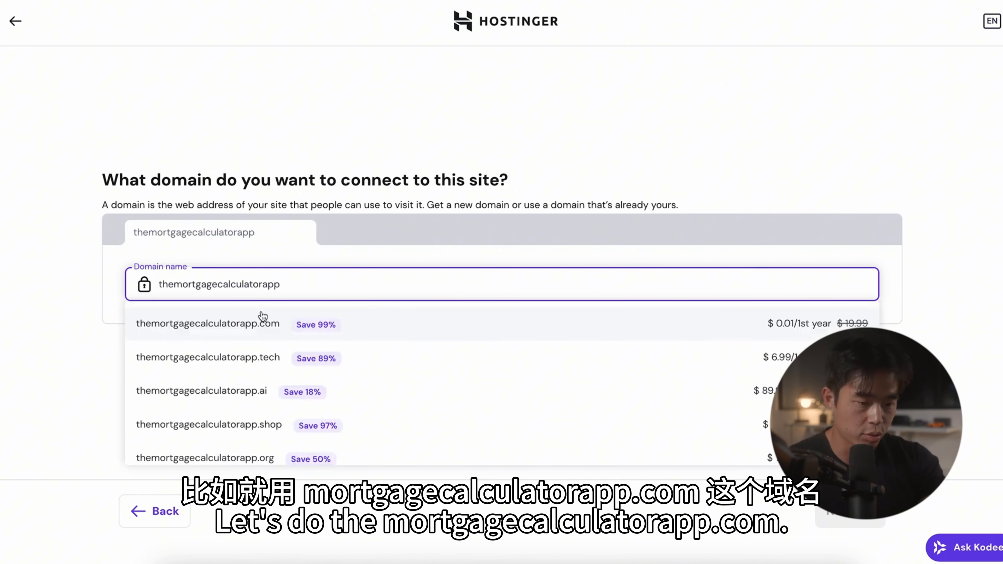
click(289, 325)
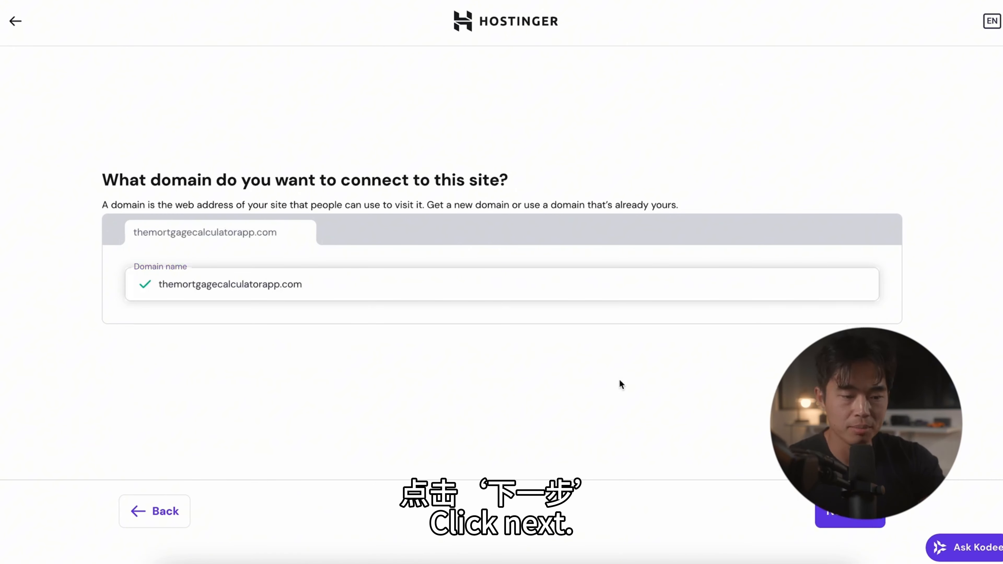
click(851, 518)
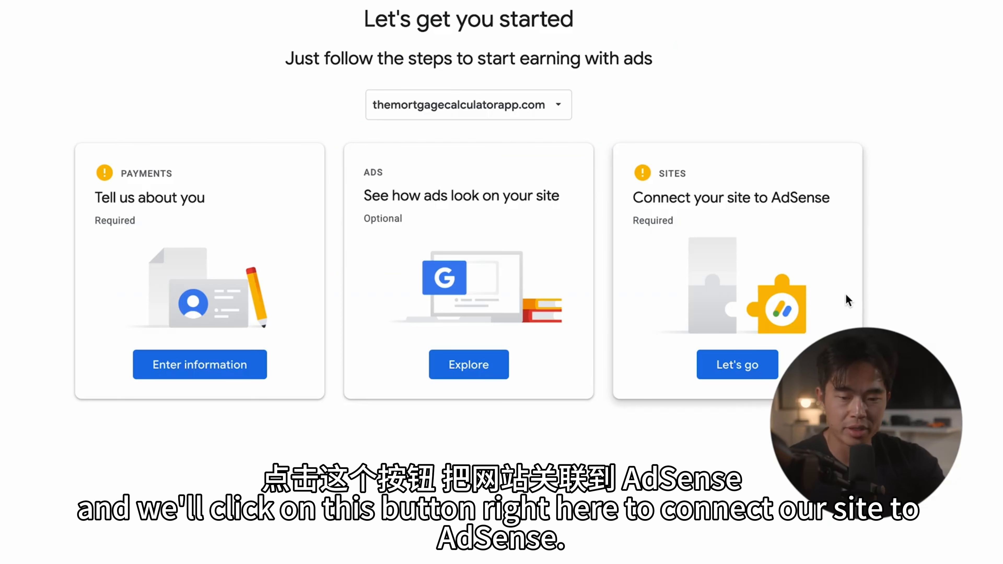
Step: Copy the AdSense verification code snippet for themortgagecalculatorapp.com and write a Horizons chat request to place this code on the website
click(741, 376)
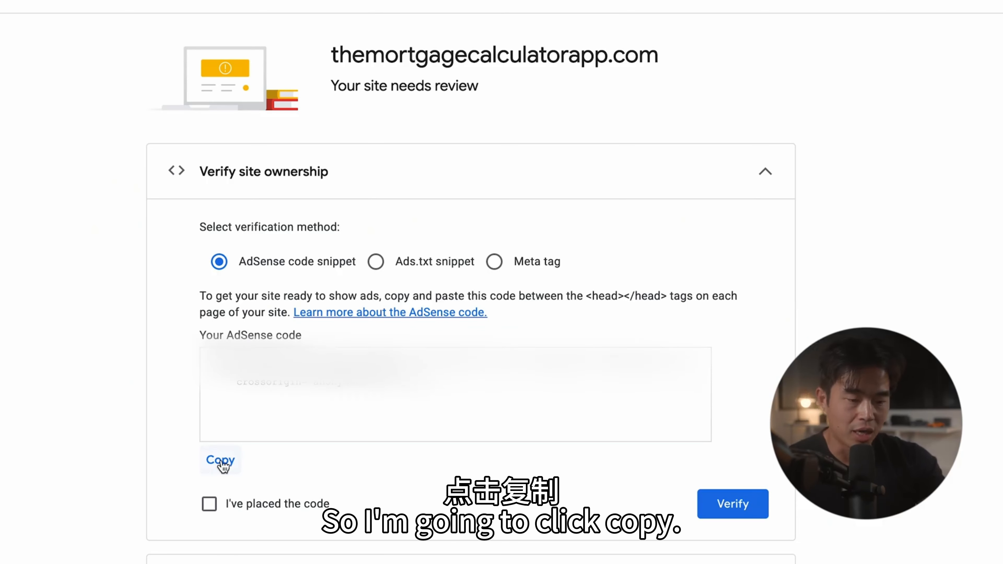
click(220, 460)
text(p)
text(lace this code on the web)
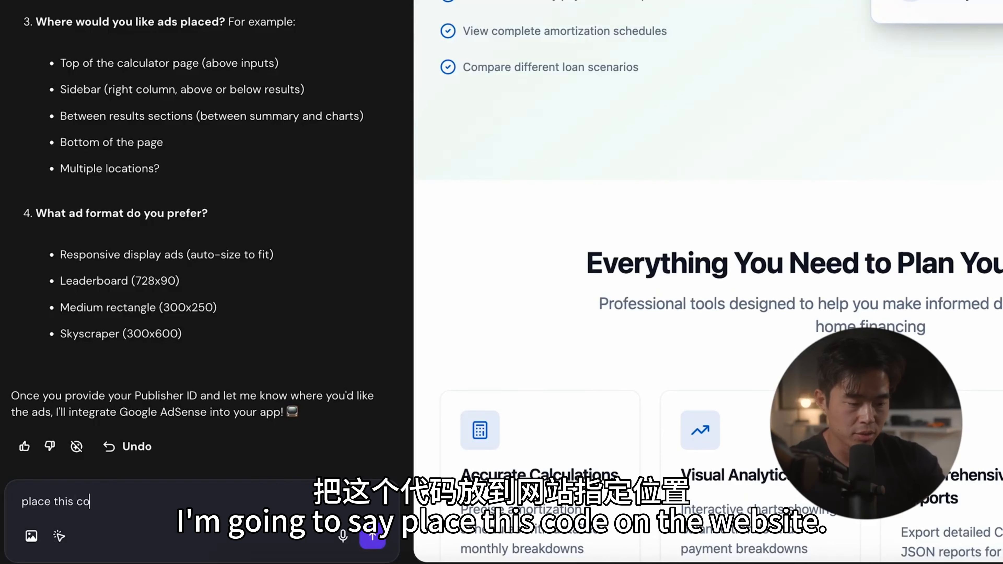